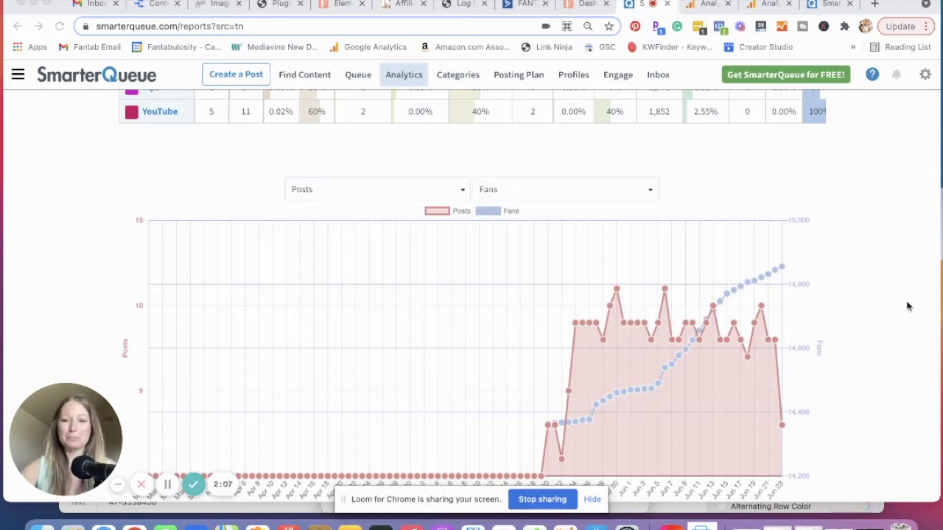
# Examine the analytics chart comparing the number of posts with fans over time
pyautogui.scroll(-1, 907, 307)
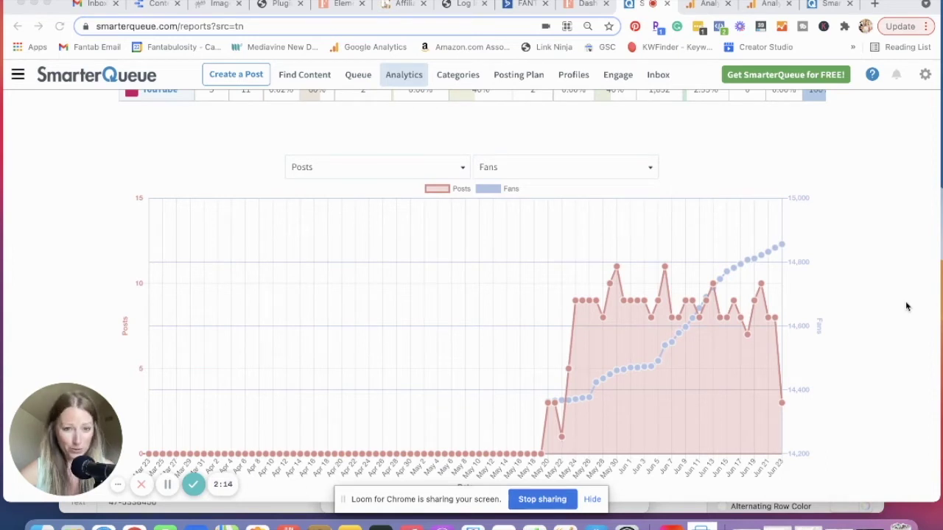
pyautogui.scroll(-1, 906, 306)
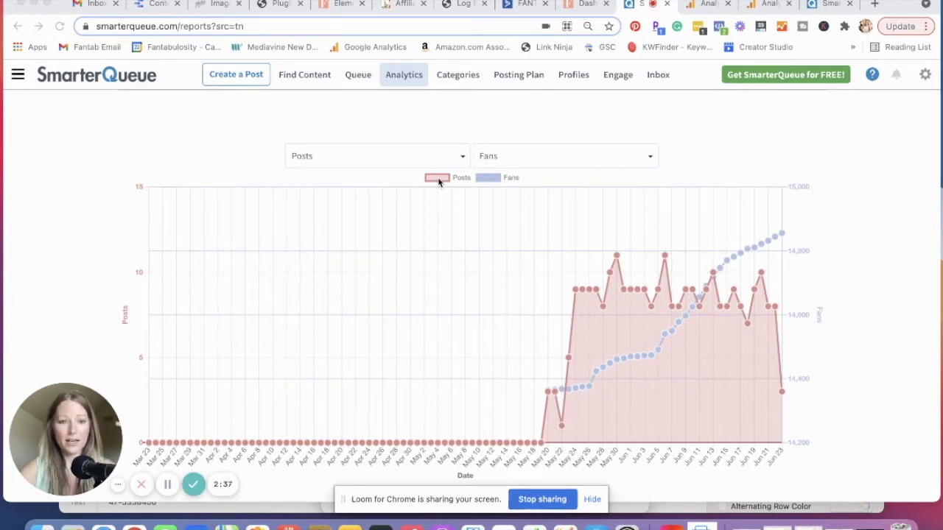
pyautogui.scroll(-1, 126, 328)
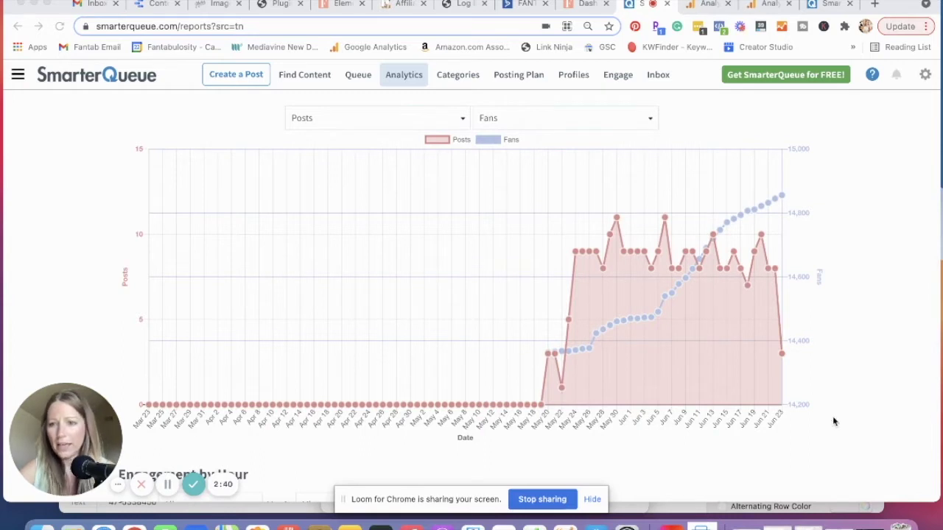
pyautogui.scroll(-1, 833, 421)
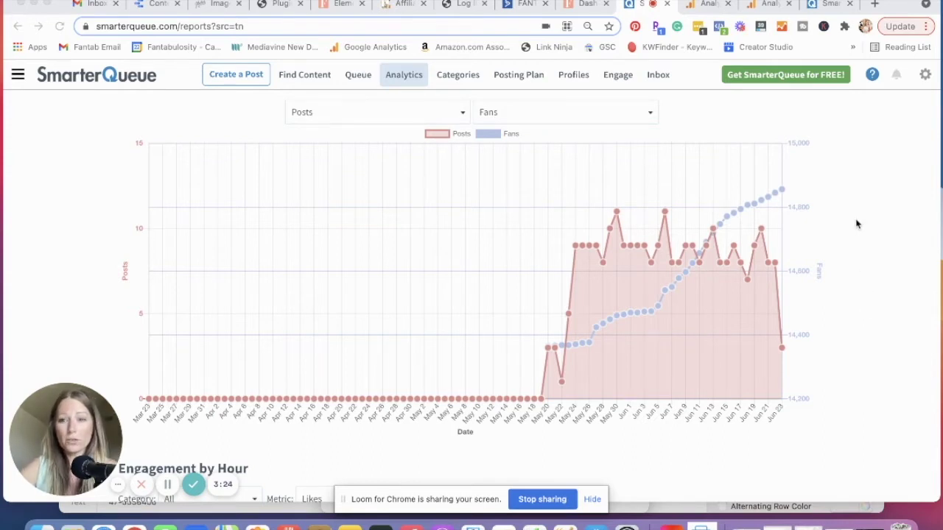
# Switch to Google Analytics and compare the users per source in the two open Source/Medium reports
pyautogui.click(704, 8)
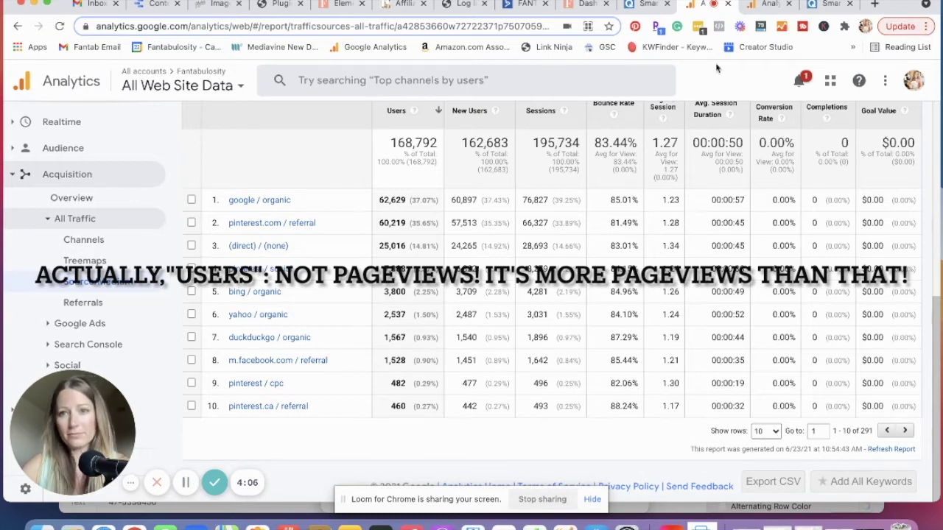
pyautogui.click(763, 8)
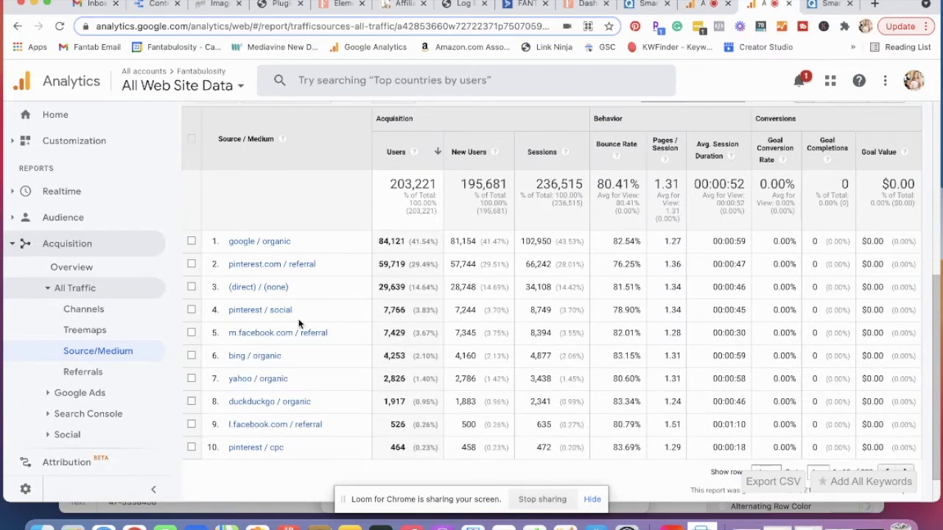
pyautogui.scroll(-1, 313, 315)
pyautogui.scroll(-1, 297, 326)
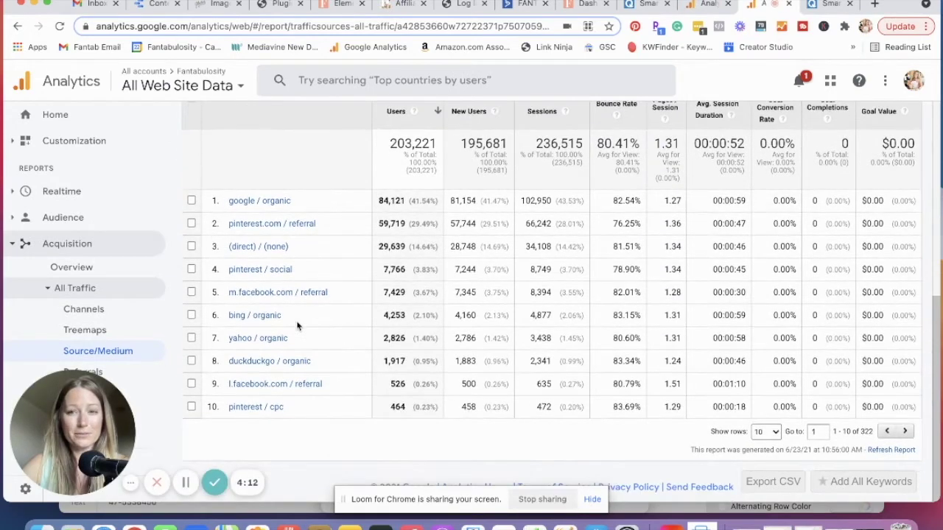
pyautogui.scroll(-1, 298, 326)
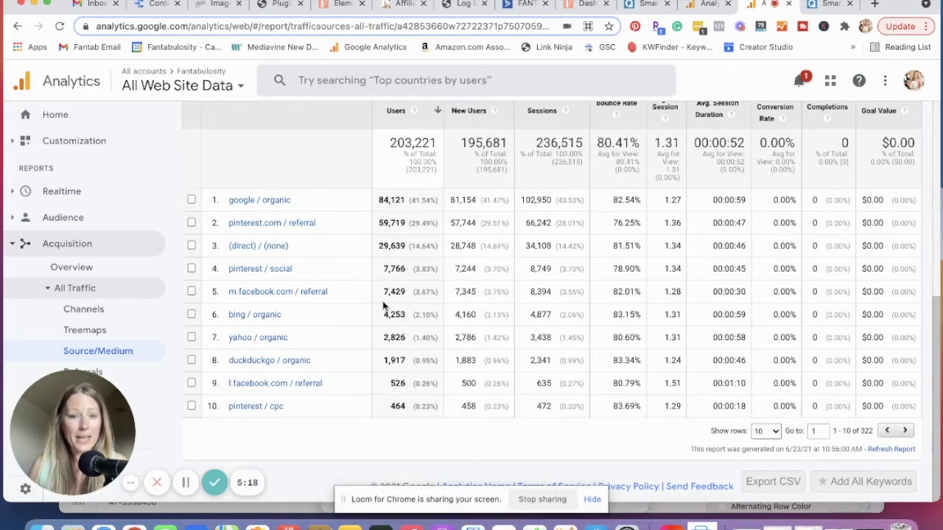
# Switch to SmarterQueue's Posting Plan and review the categories and times of the weekly timeslots from morning to evening
pyautogui.click(829, 5)
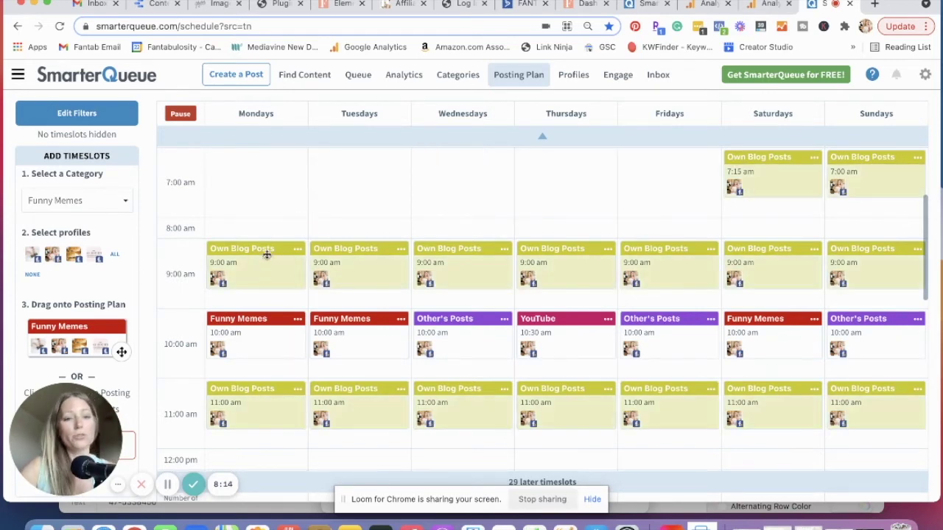
pyautogui.scroll(-1, 251, 317)
pyautogui.scroll(-10, 249, 293)
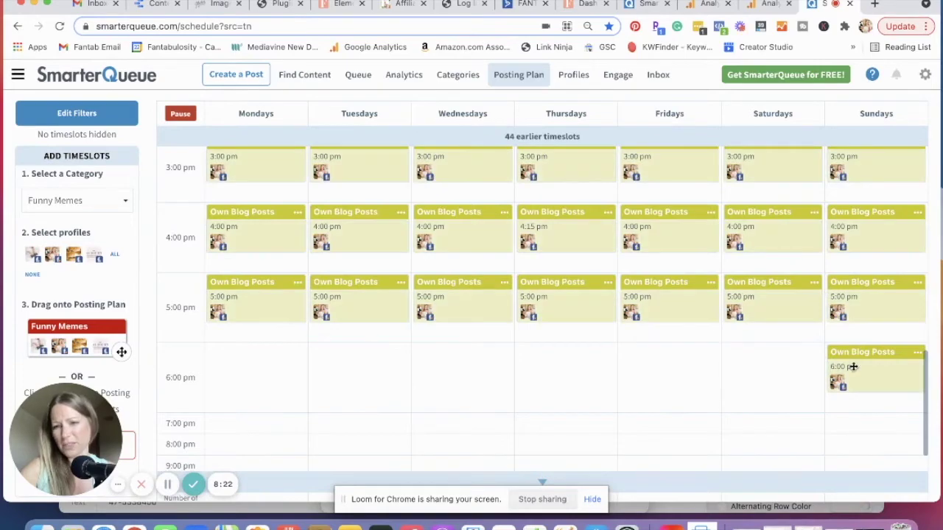
pyautogui.scroll(10, 853, 366)
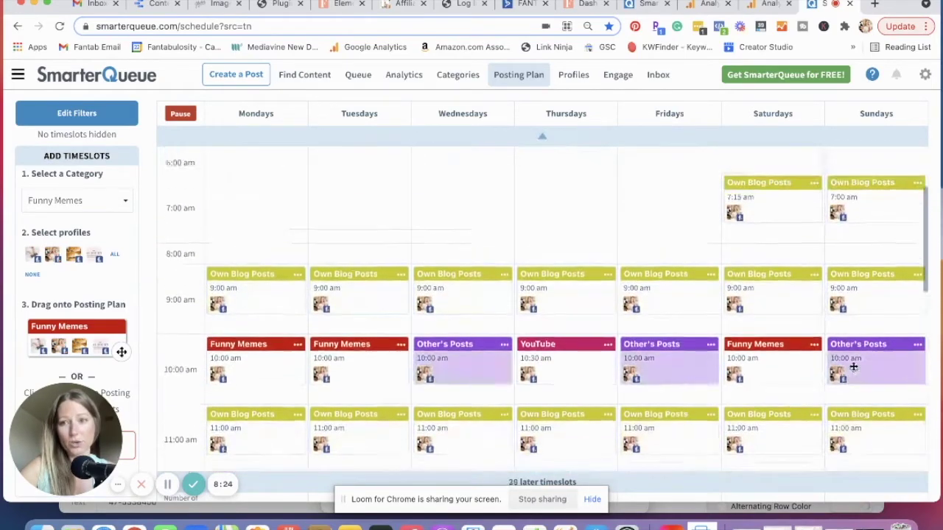
pyautogui.scroll(-1, 874, 258)
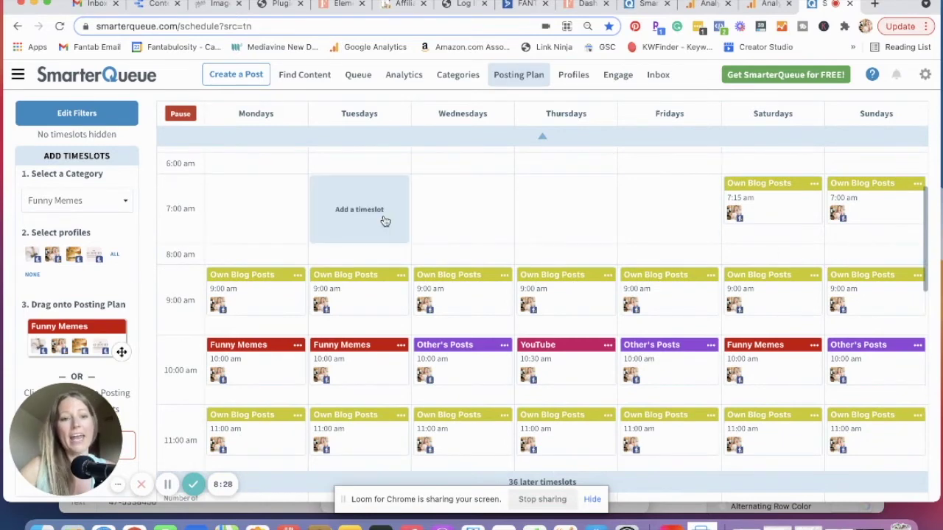
pyautogui.scroll(-1, 255, 286)
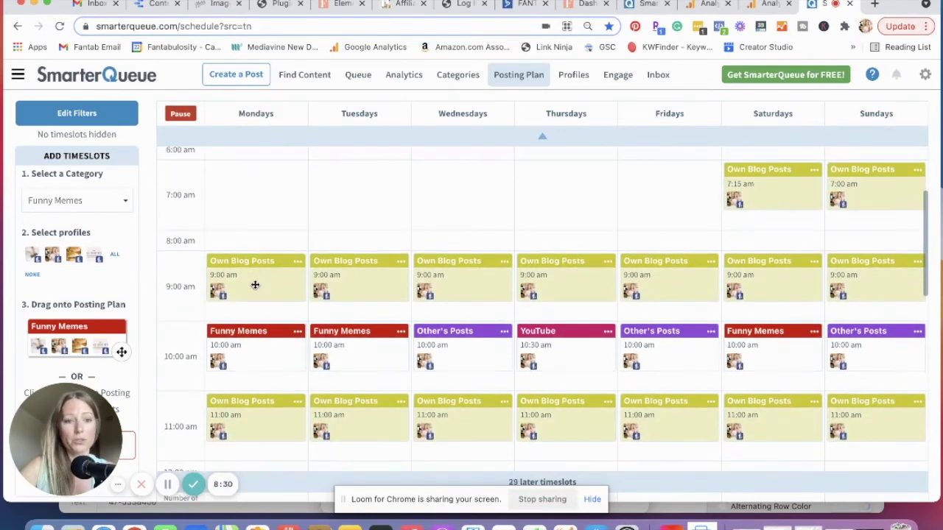
pyautogui.scroll(-1, 255, 294)
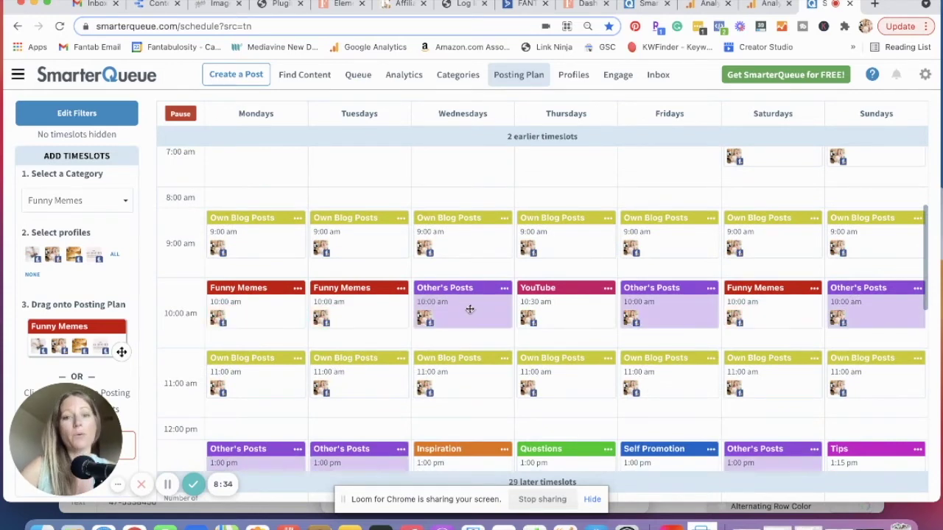
pyautogui.scroll(-1, 469, 308)
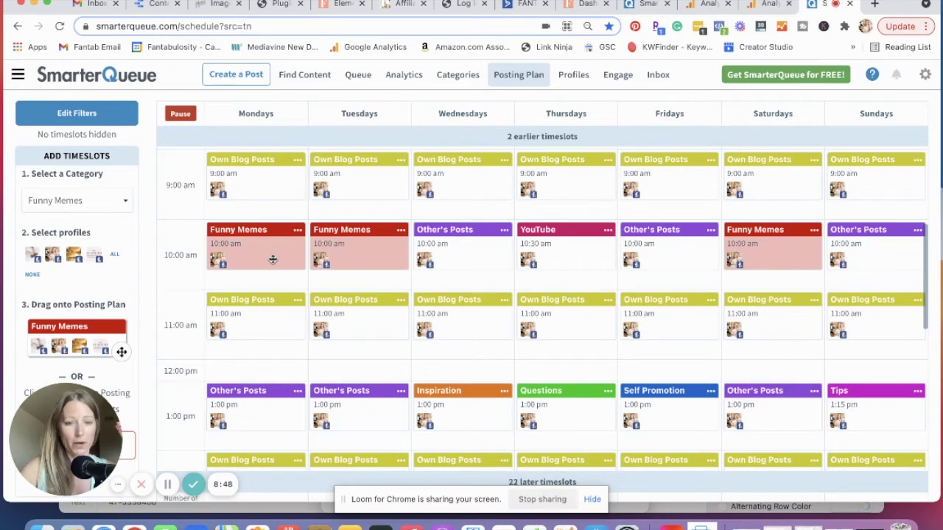
pyautogui.scroll(2, 273, 259)
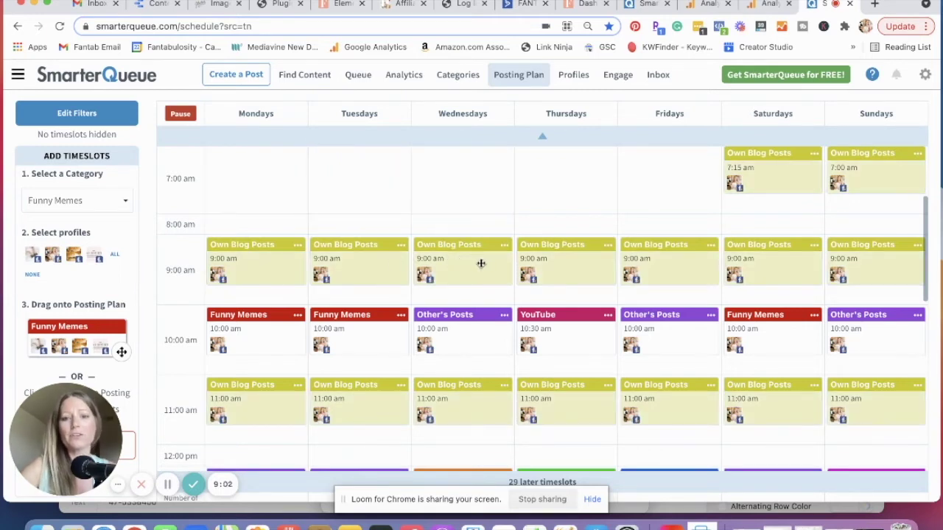
pyautogui.moveTo(560, 263)
pyautogui.mouseDown()
pyautogui.moveTo(559, 280)
pyautogui.moveTo(448, 180)
pyautogui.moveTo(551, 187)
pyautogui.moveTo(554, 254)
pyautogui.moveTo(552, 247)
pyautogui.mouseUp()
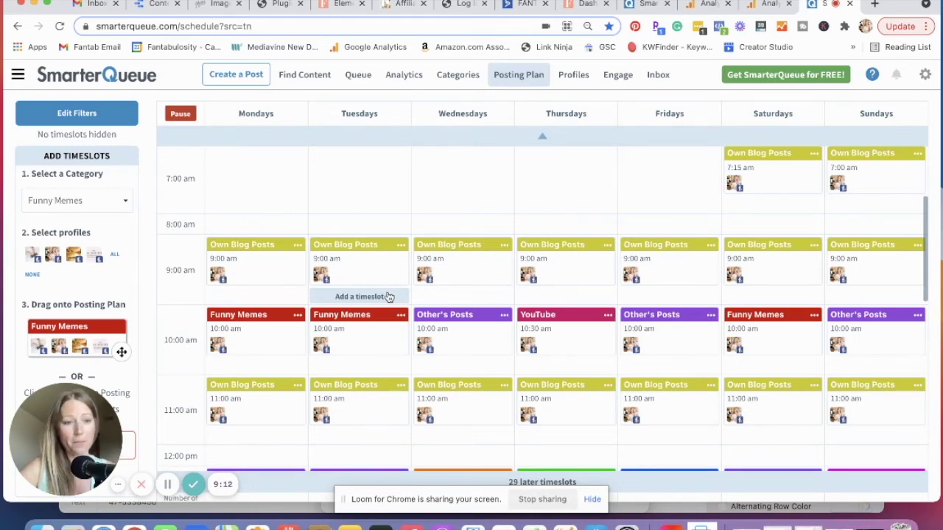
# Go to Find Content and open the Fantabulosity feed among the automatic RSS imports
pyautogui.click(289, 80)
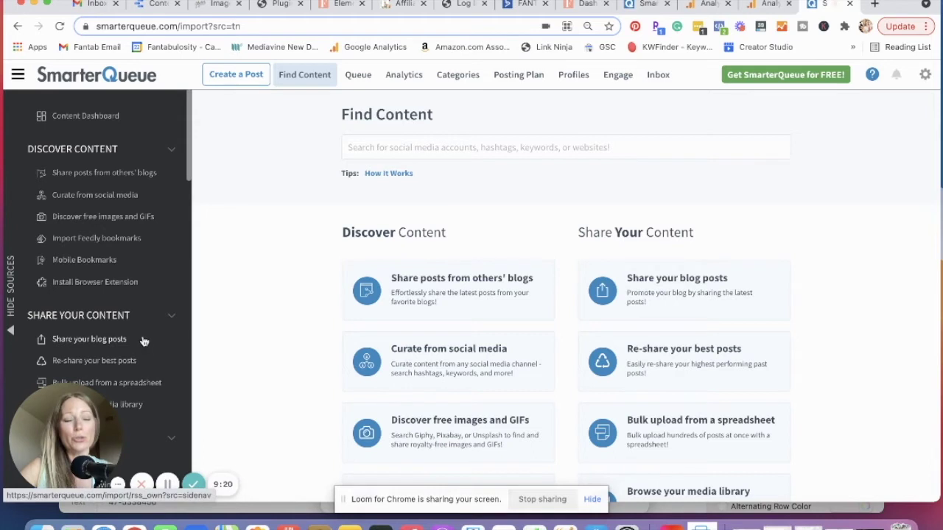
pyautogui.scroll(-7, 143, 344)
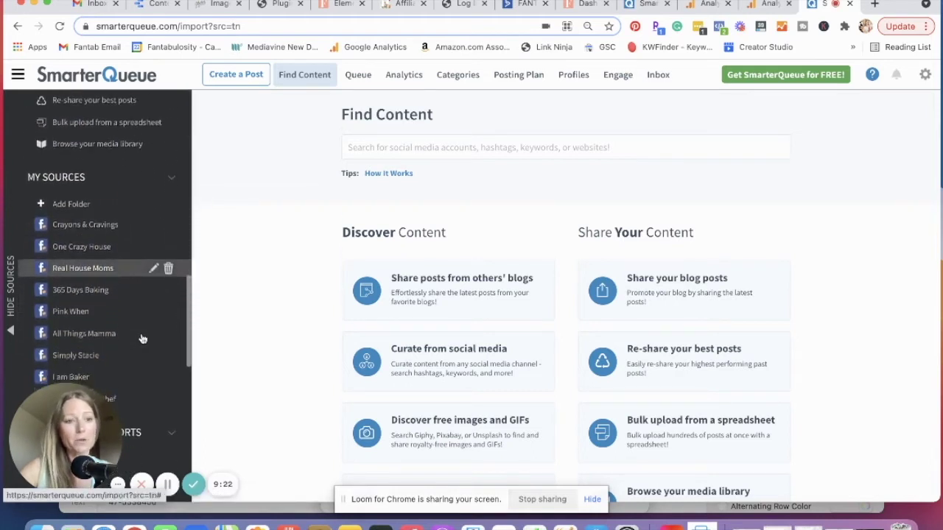
pyautogui.scroll(-2, 67, 287)
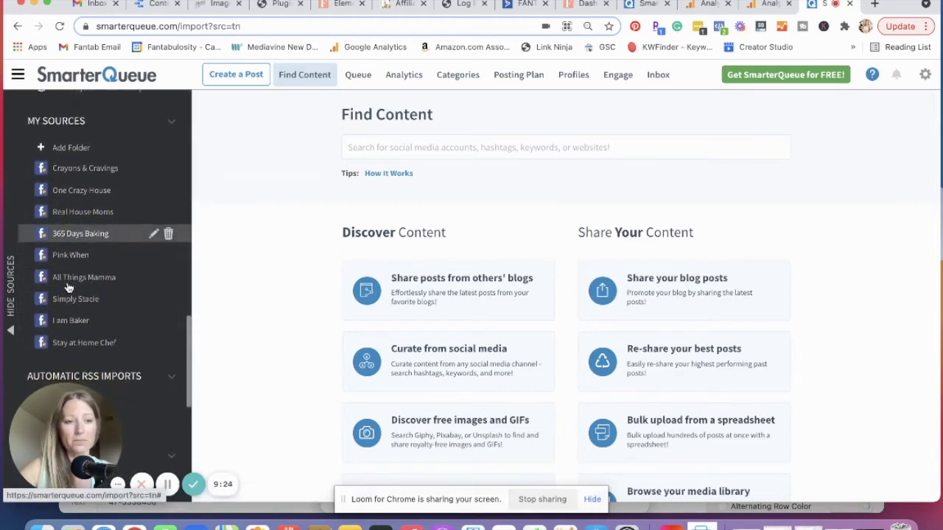
pyautogui.scroll(-5, 67, 287)
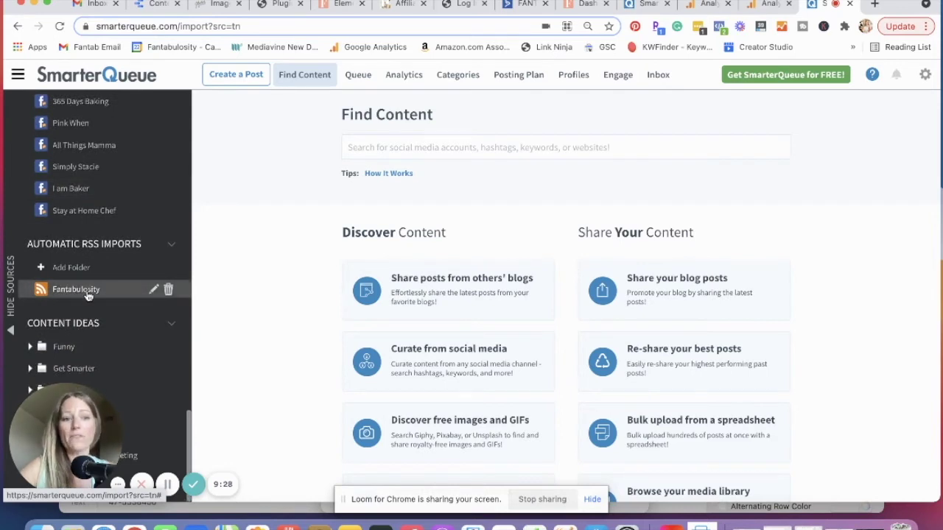
pyautogui.click(76, 290)
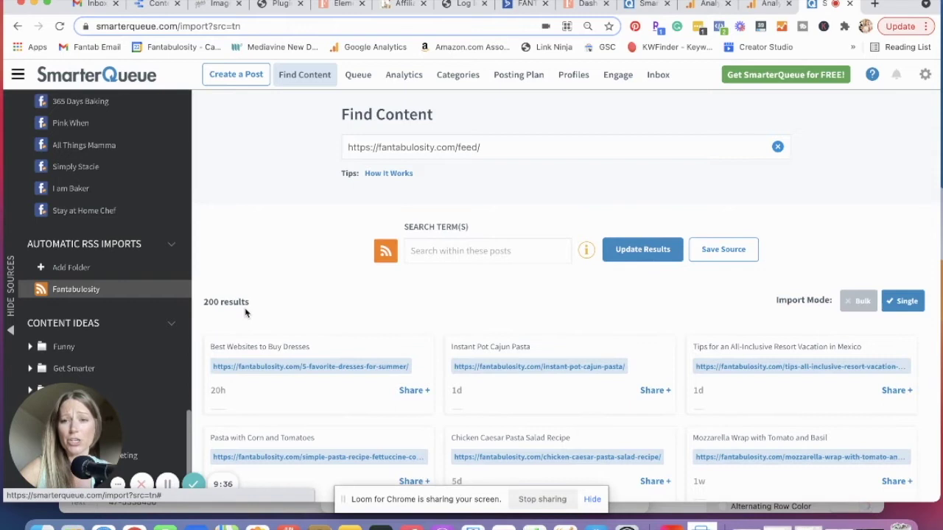
# Share the "Best Websites to Buy Dresses" post in the Own Blog Posts category to the Fantabulosity Facebook profile
pyautogui.scroll(-3, 246, 313)
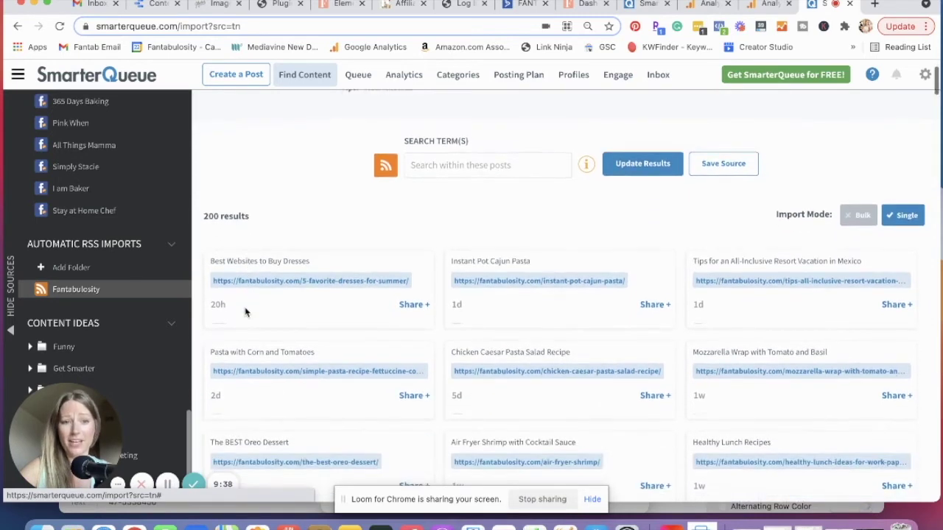
pyautogui.scroll(-2, 246, 313)
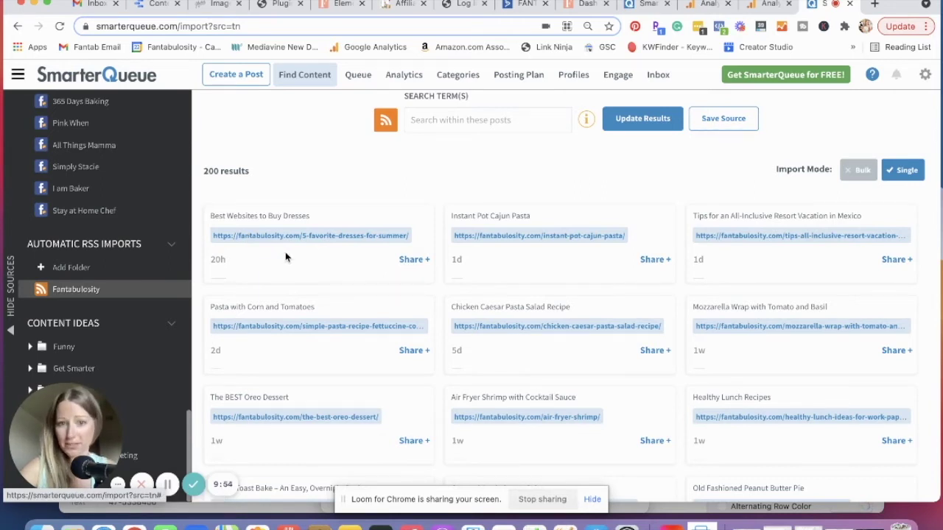
pyautogui.click(404, 251)
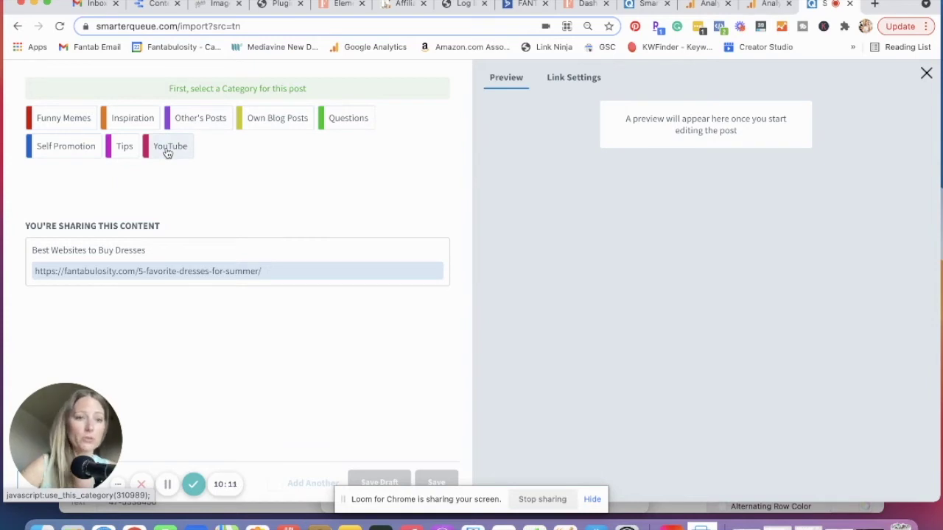
pyautogui.click(276, 120)
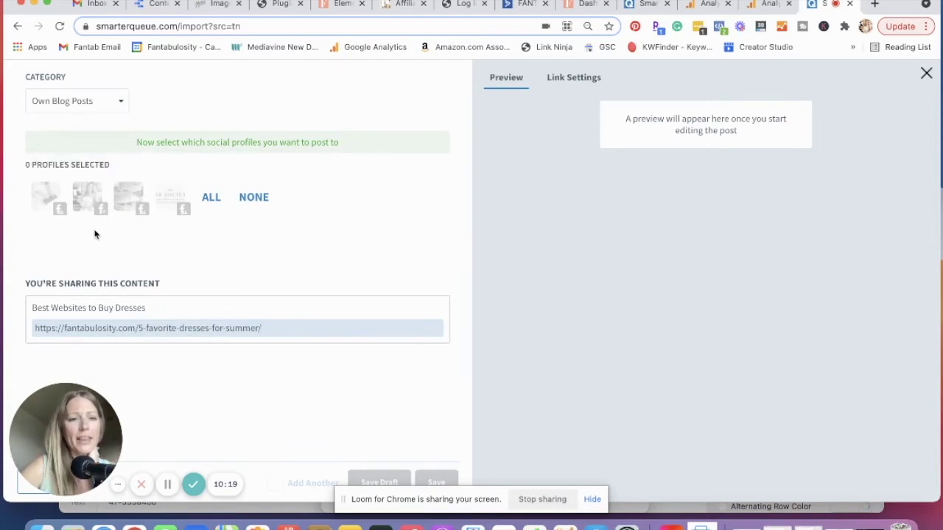
pyautogui.click(88, 196)
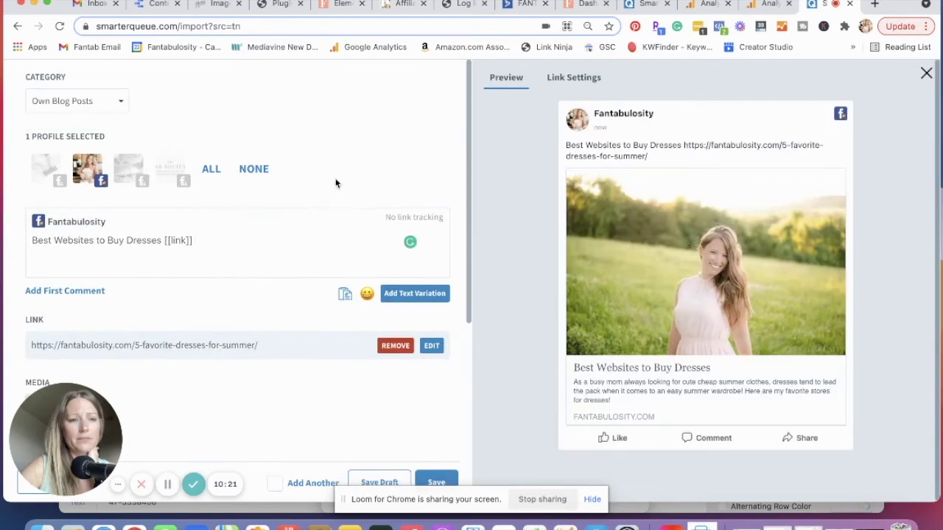
# Add a second text variation to the "Best Websites to Buy Dresses" post
pyautogui.scroll(-1, 336, 166)
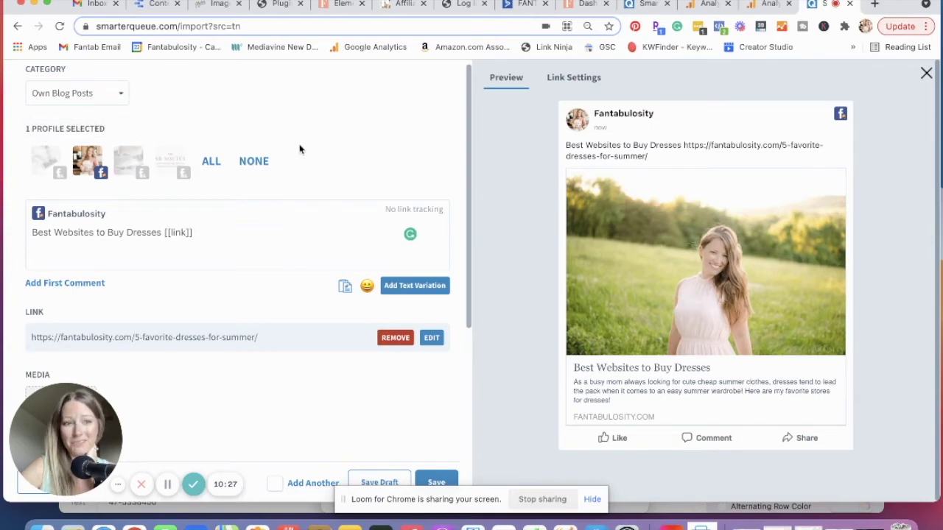
pyautogui.scroll(-2, 301, 149)
pyautogui.click(35, 197)
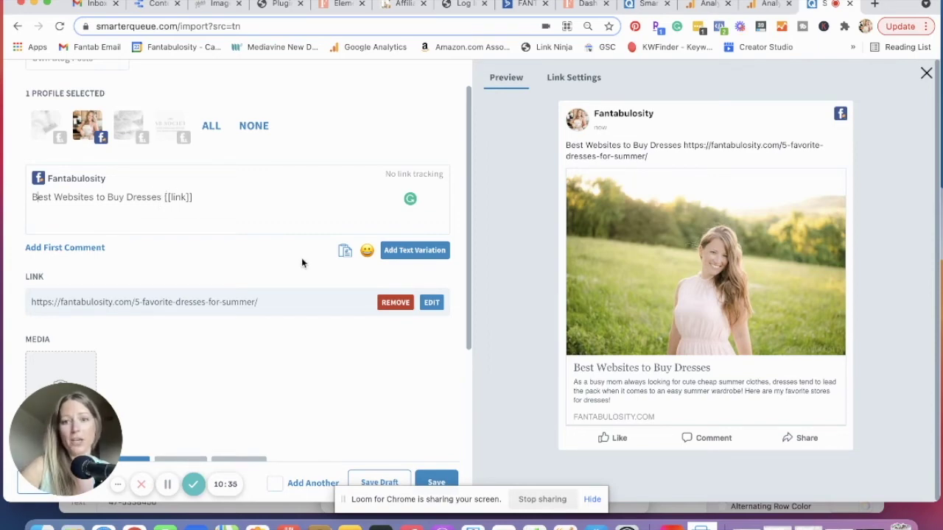
pyautogui.click(414, 254)
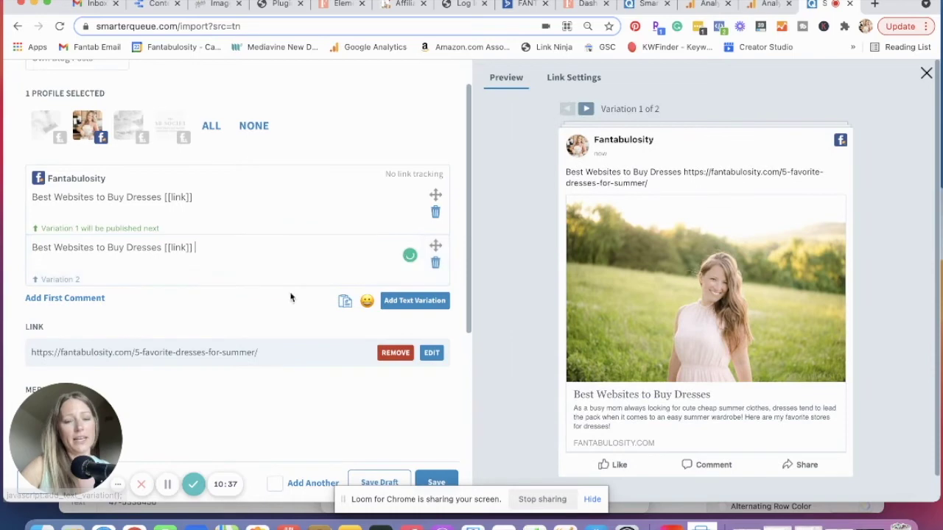
# Rewrite the second text variation as "I've compiled my favorite online stores to buy dresses!", keeping the [[link]] placeholder
pyautogui.tripleClick(200, 248)
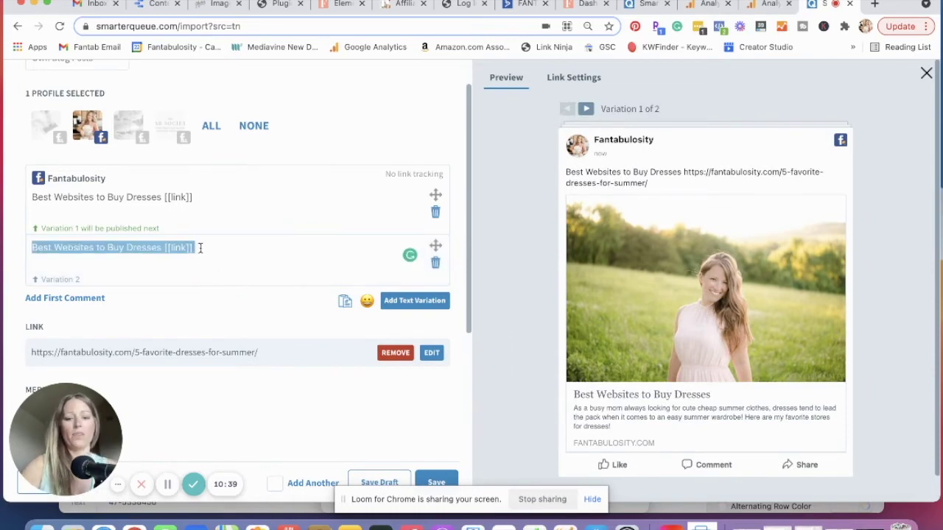
pyautogui.click(199, 247)
pyautogui.click(159, 248)
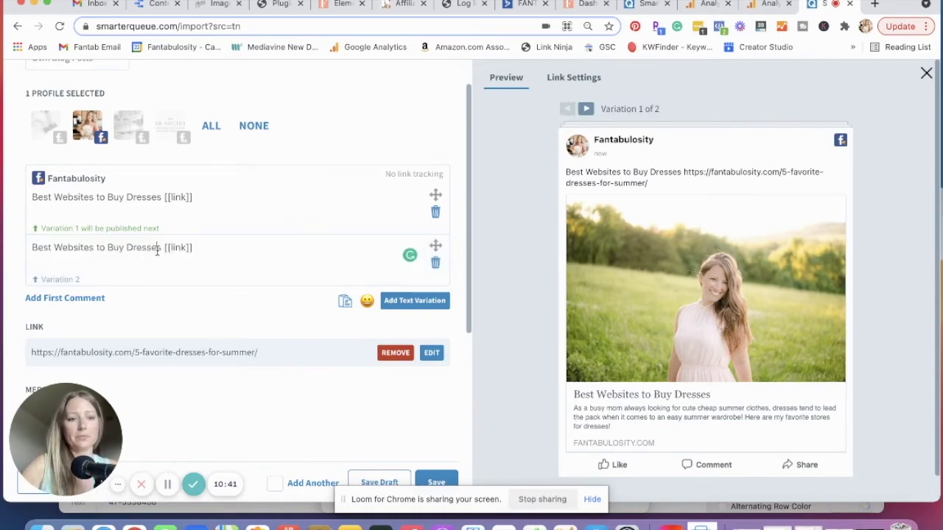
pyautogui.moveTo(159, 247); pyautogui.dragTo(31, 248)
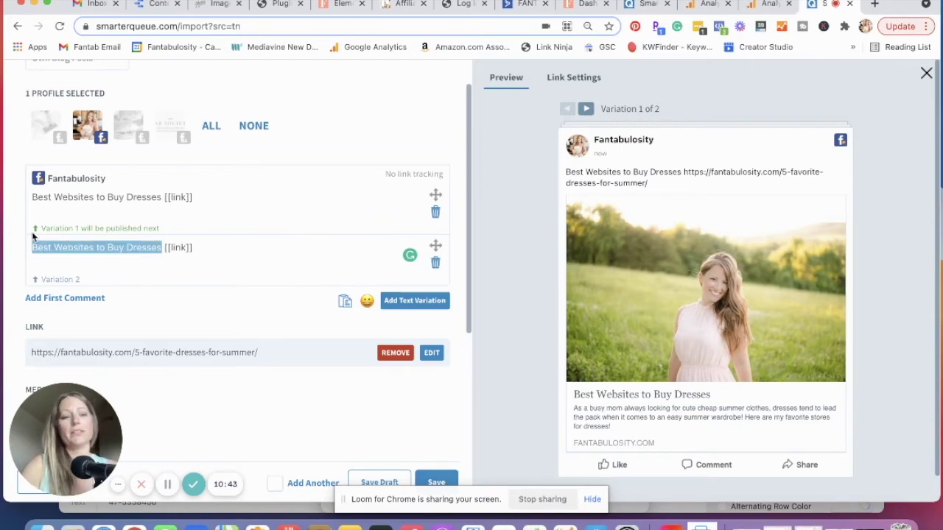
pyautogui.write("I've compiled my ")
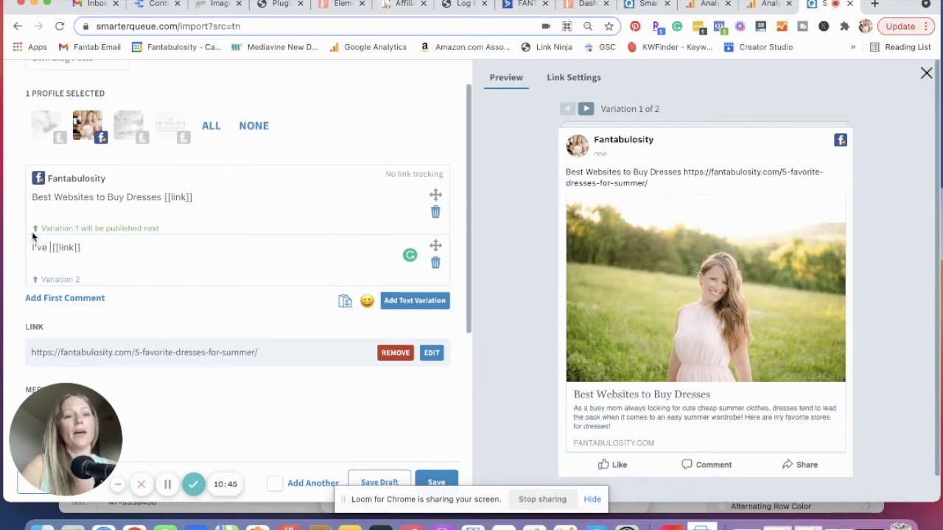
pyautogui.write('favorite online ')
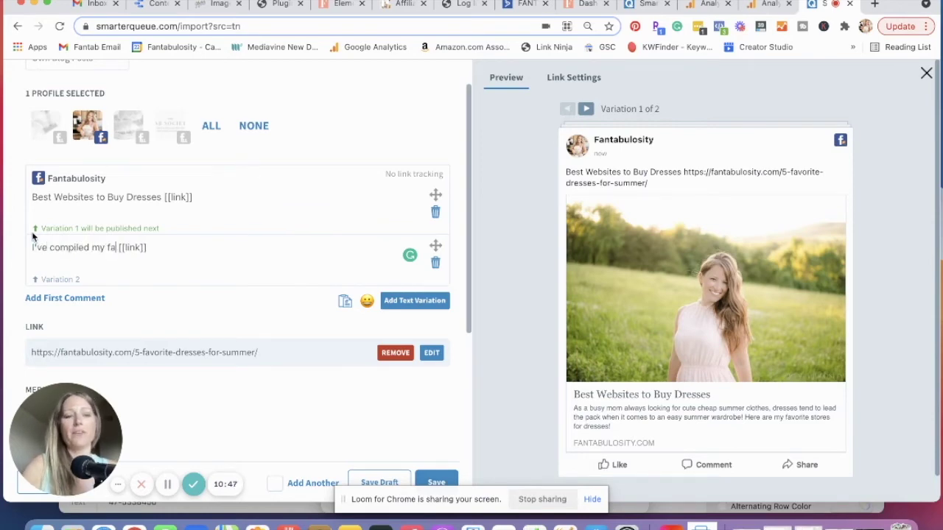
pyautogui.write('stores to buy ddres')
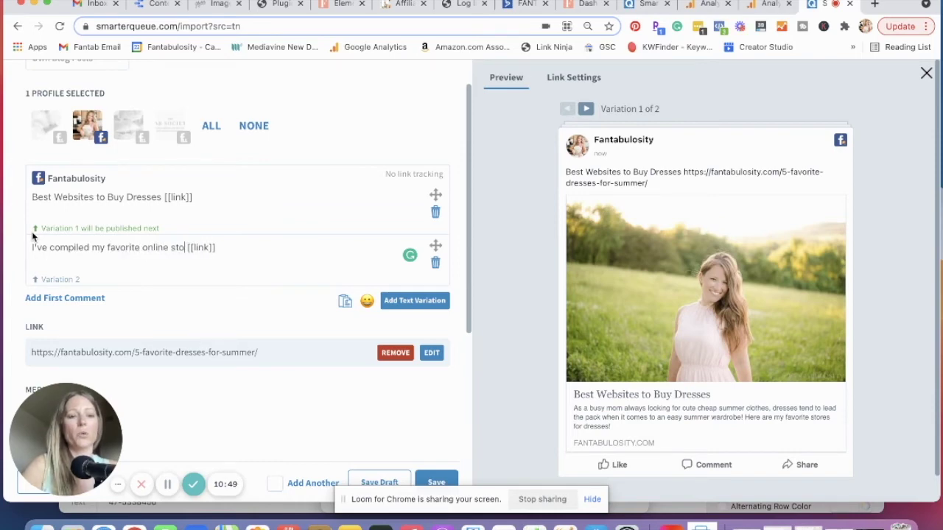
pyautogui.press('BackSpace')
pyautogui.press('BackSpace')
pyautogui.press('BackSpace')
pyautogui.press('BackSpace')
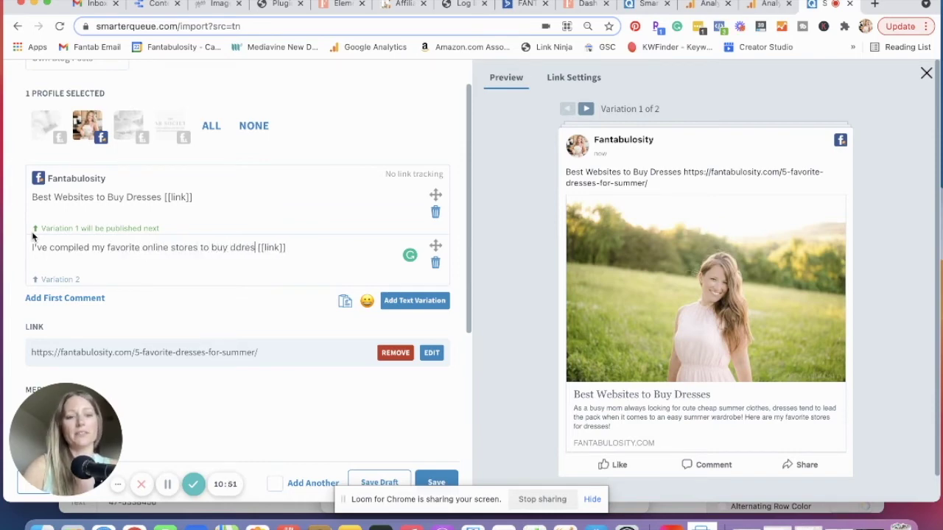
pyautogui.write('resses!')
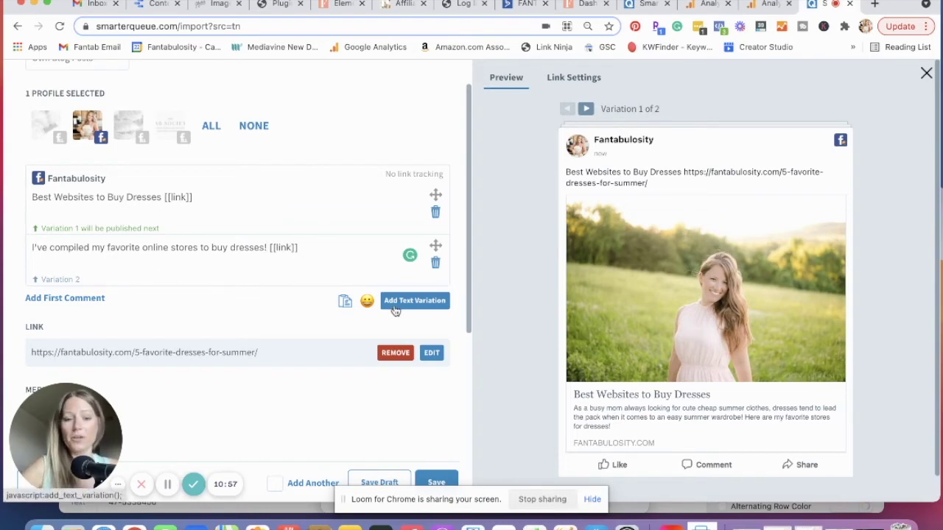
# Review the post's timing and evergreen recycling options, including Don't Recycle and Recycle After Posting
pyautogui.scroll(-1, 394, 311)
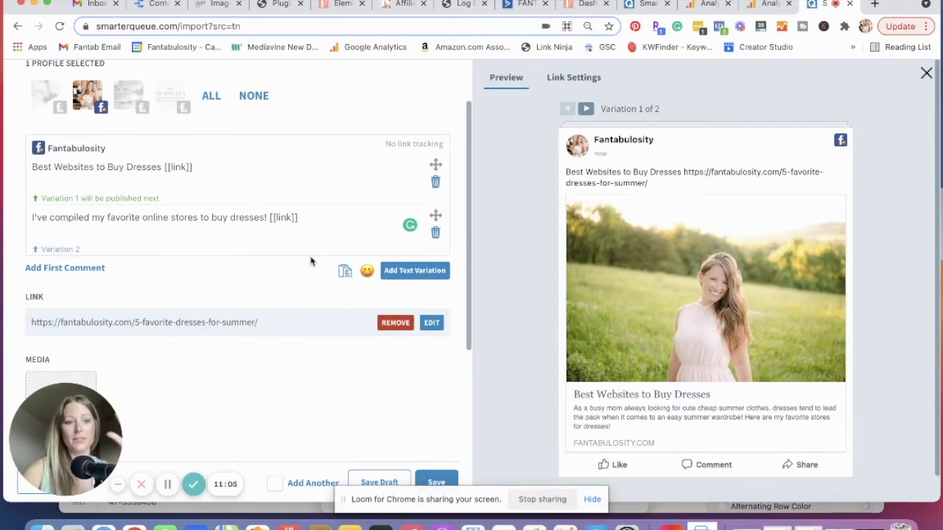
pyautogui.scroll(-5, 301, 289)
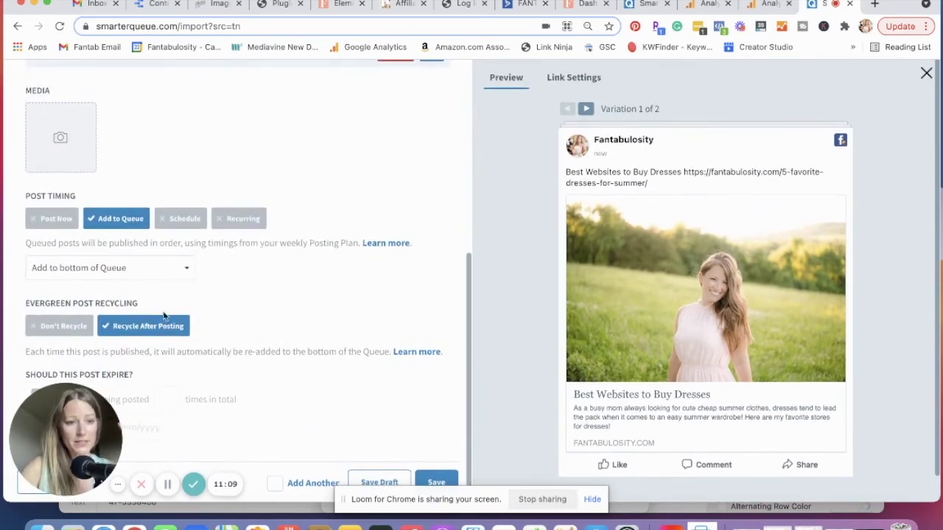
pyautogui.click(46, 327)
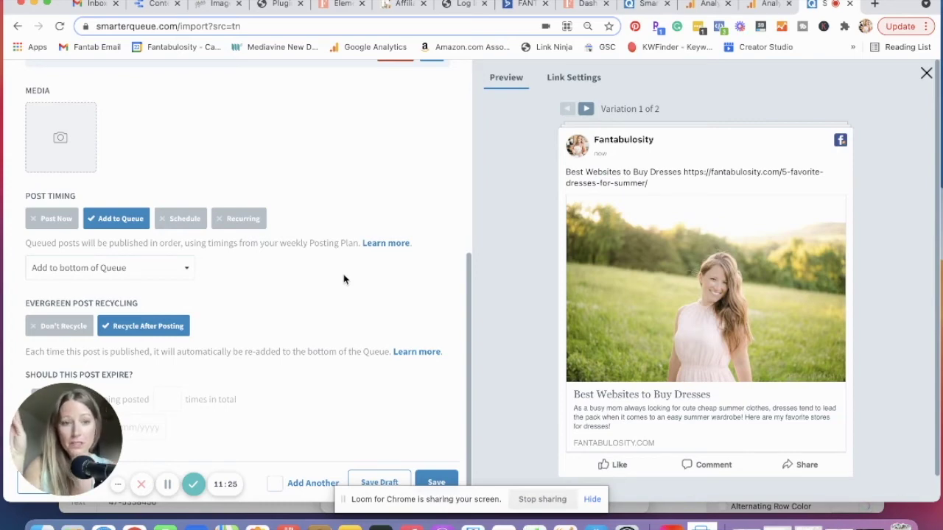
pyautogui.scroll(5, 344, 279)
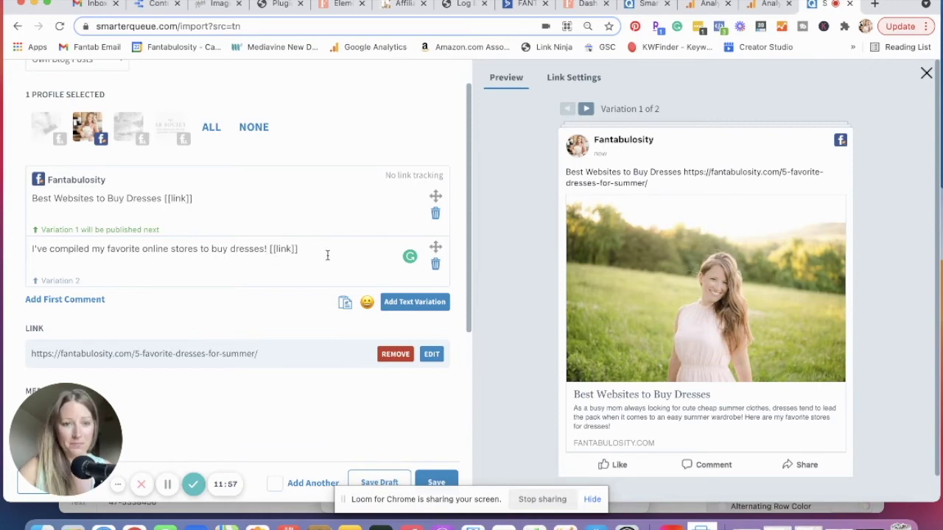
# Add the photo of the woman in the pink flamingo-print dress from the linked article to the post's media
pyautogui.scroll(-1, 327, 255)
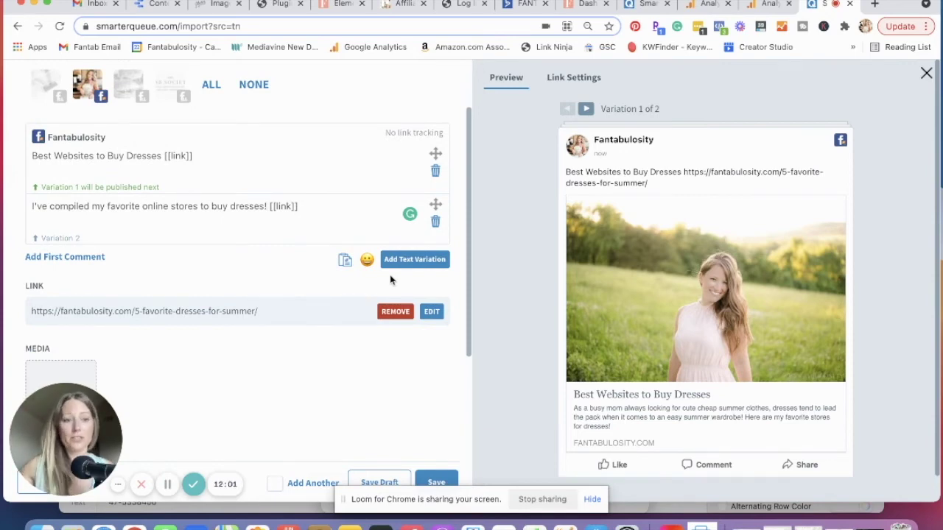
pyautogui.scroll(-4, 333, 317)
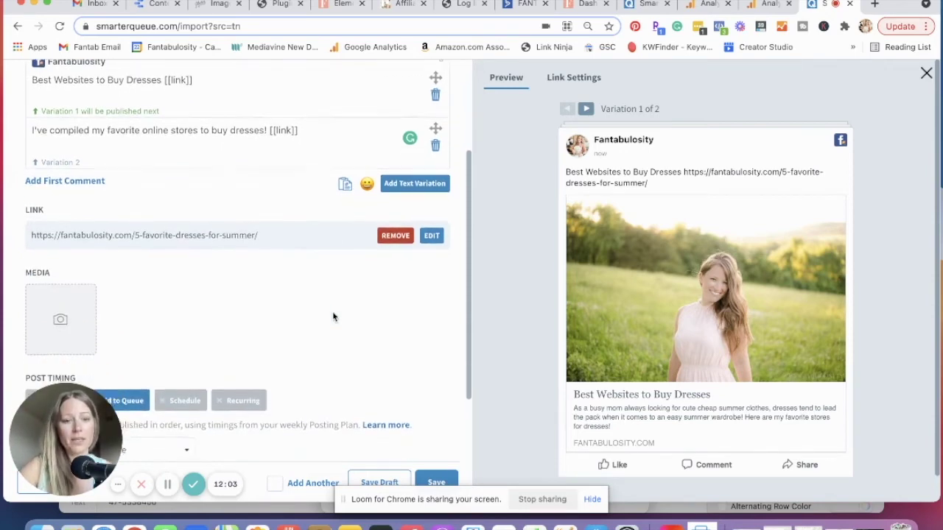
pyautogui.scroll(-1, 333, 317)
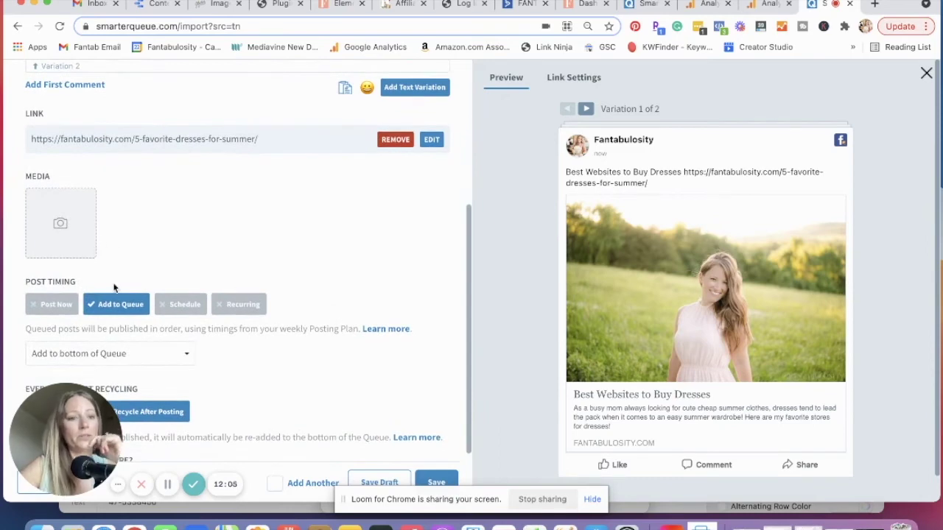
pyautogui.click(68, 225)
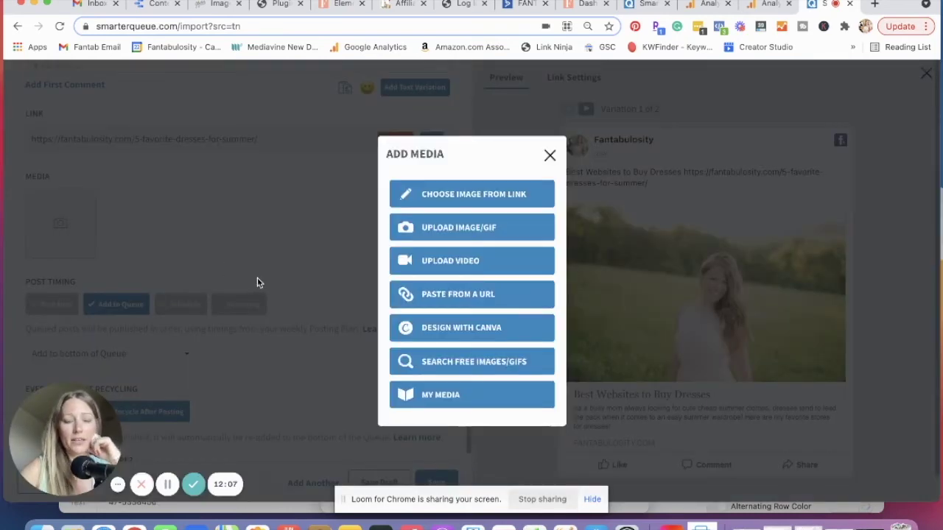
pyautogui.click(484, 197)
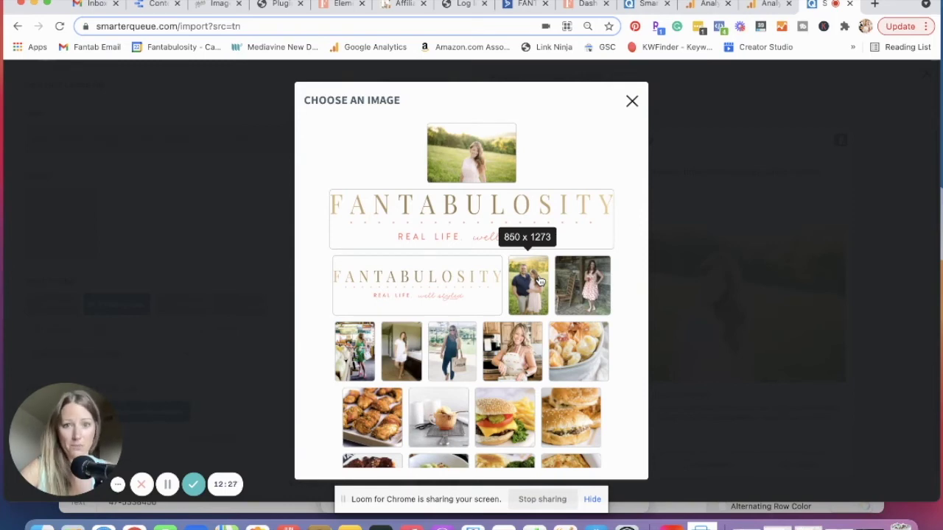
pyautogui.scroll(-2, 539, 280)
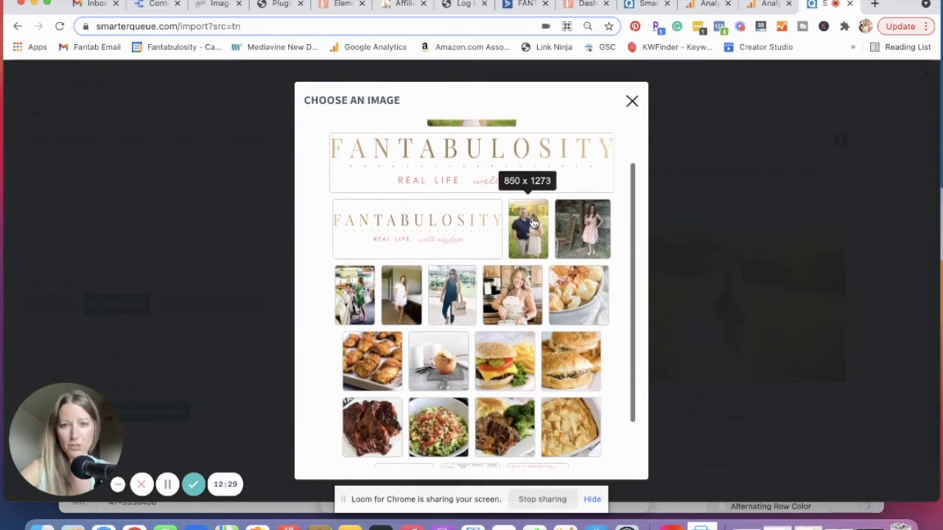
pyautogui.click(582, 227)
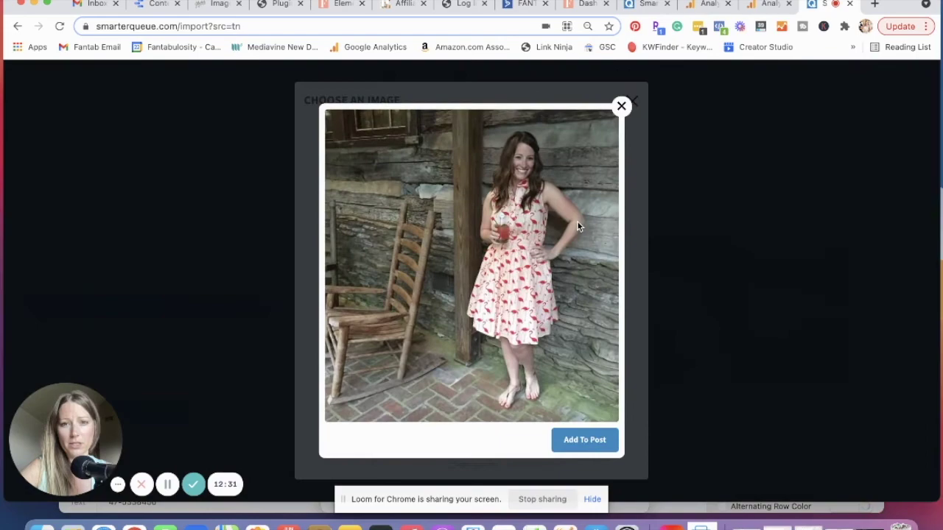
pyautogui.click(584, 439)
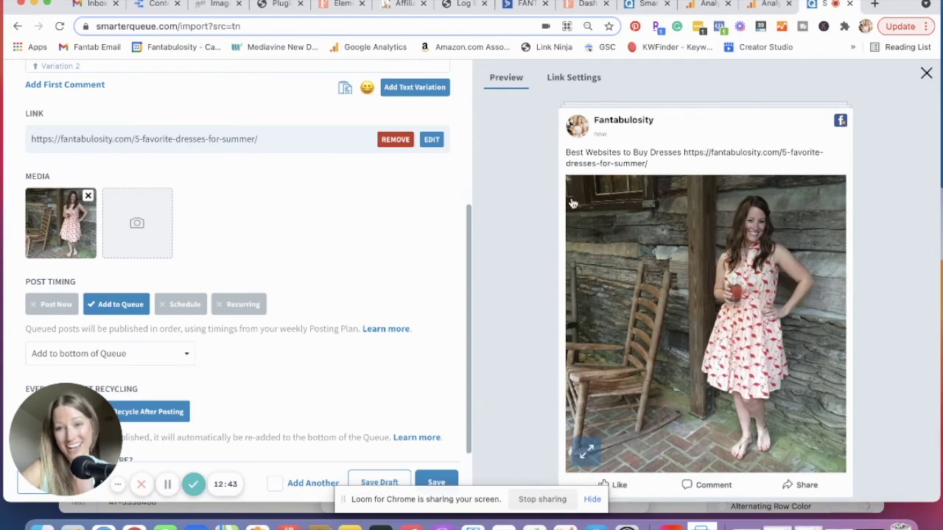
# Add the linked article's photo of the woman in the green dress at the market as a second image
pyautogui.click(138, 217)
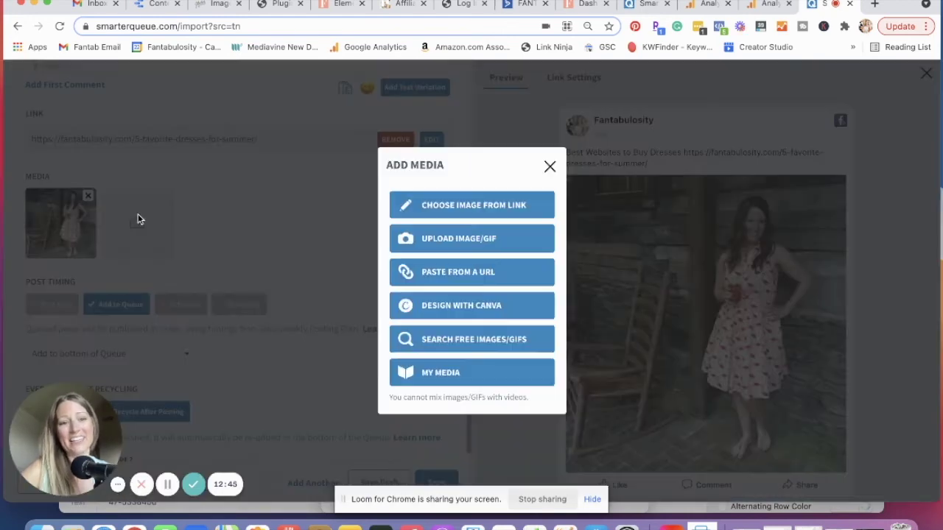
pyautogui.click(469, 214)
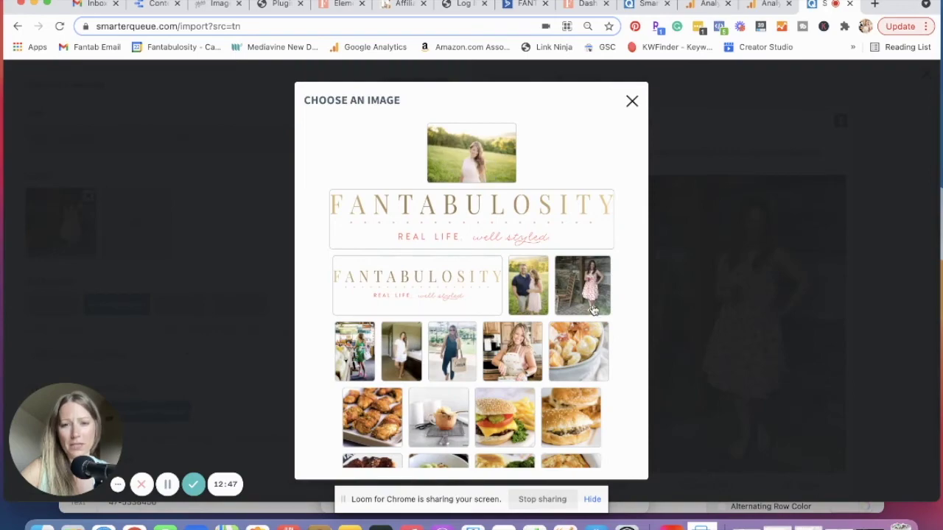
pyautogui.click(360, 353)
pyautogui.click(540, 441)
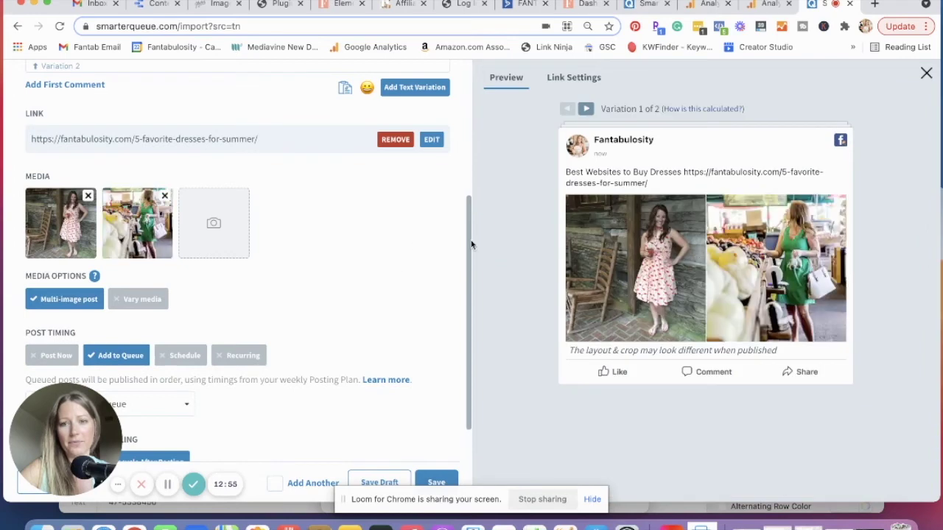
# Set the media option to Vary media and preview the second variation with its image
pyautogui.scroll(-1, 243, 290)
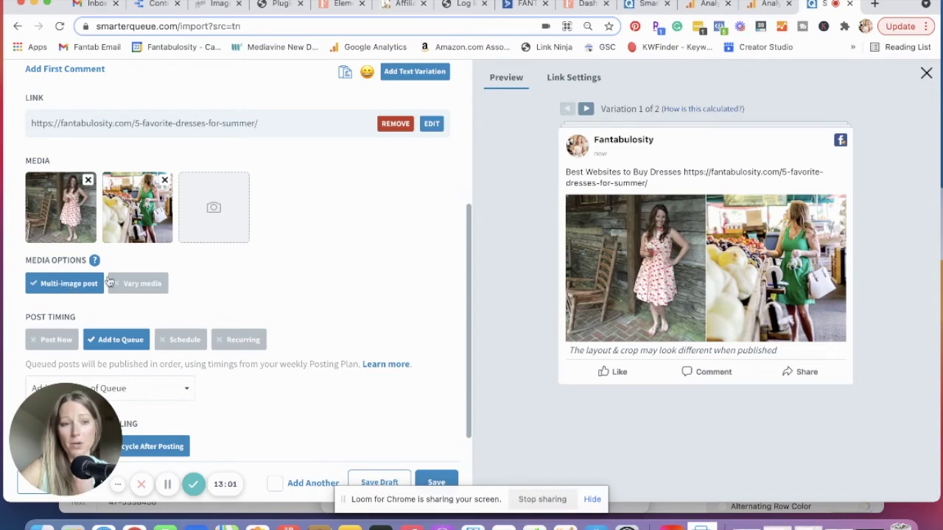
pyautogui.click(137, 286)
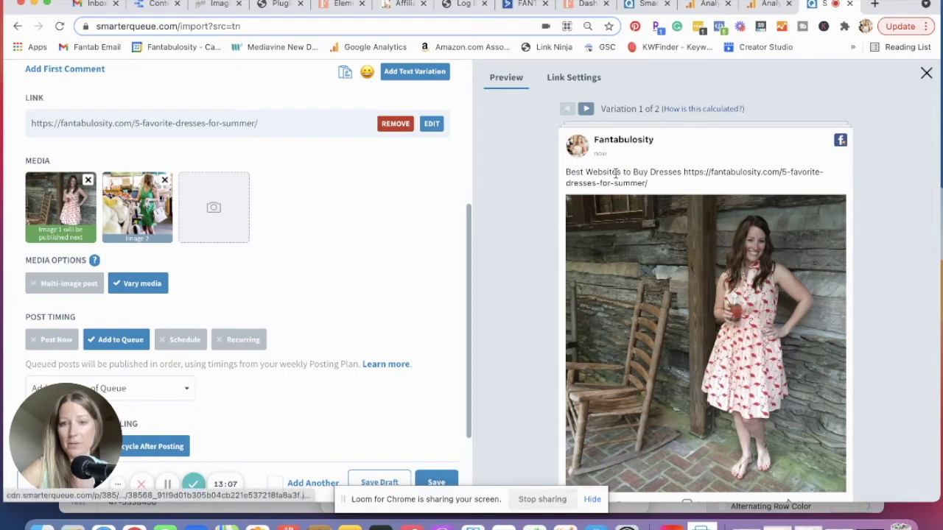
pyautogui.click(586, 109)
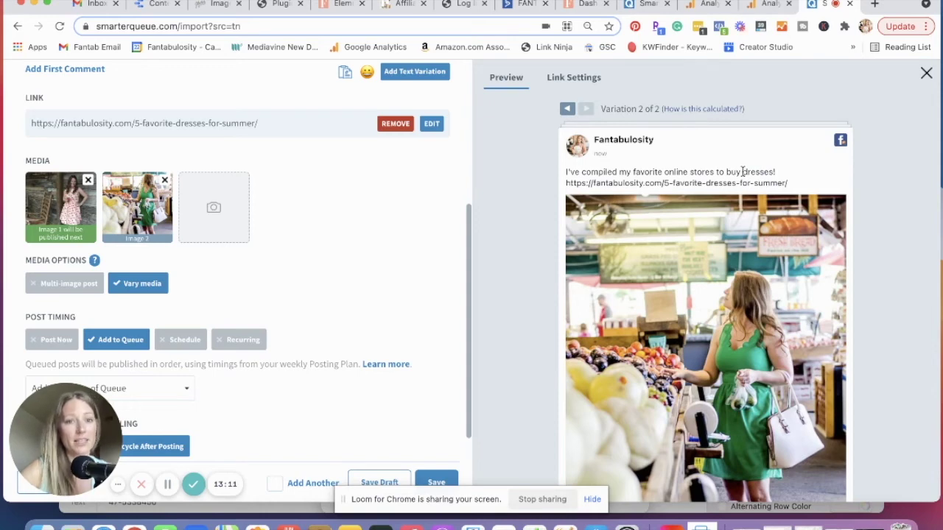
pyautogui.scroll(-1, 601, 213)
pyautogui.scroll(-1, 667, 302)
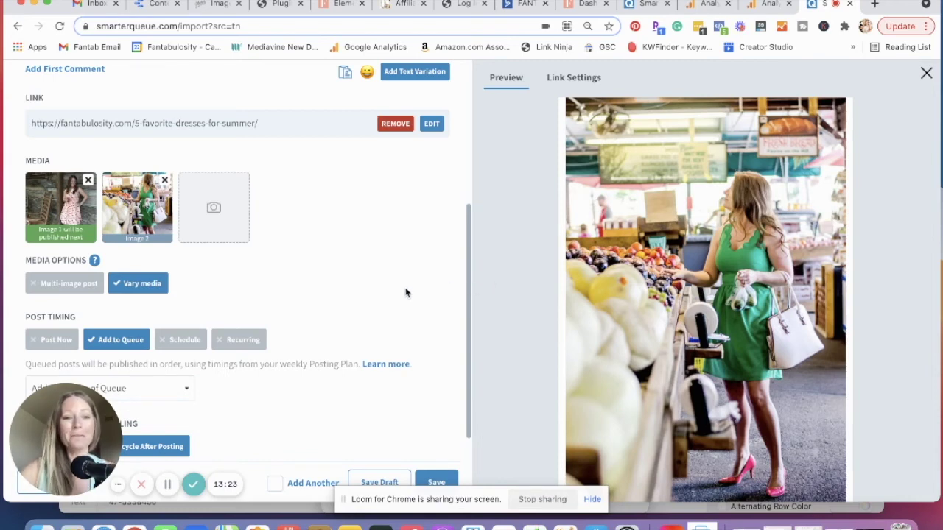
# Set the post timing to Add to top of Queue and save the post
pyautogui.scroll(-3, 406, 293)
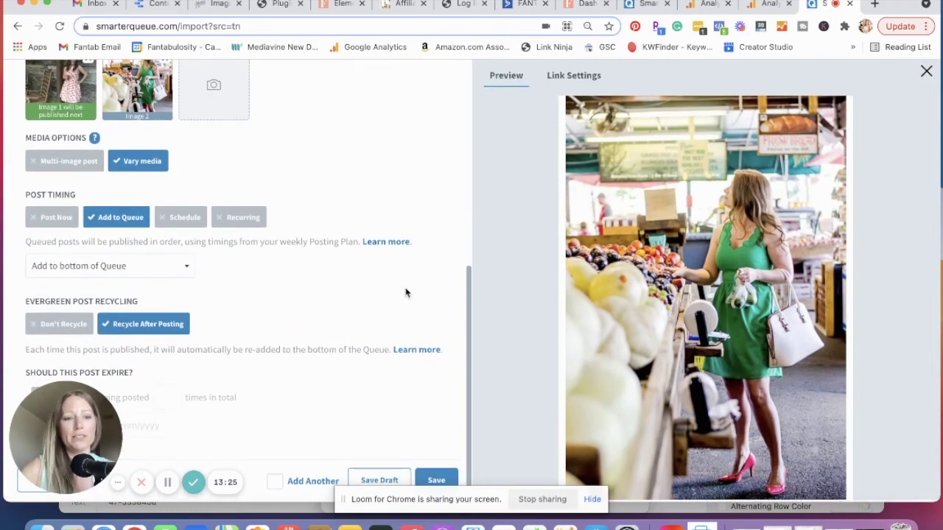
pyautogui.click(147, 270)
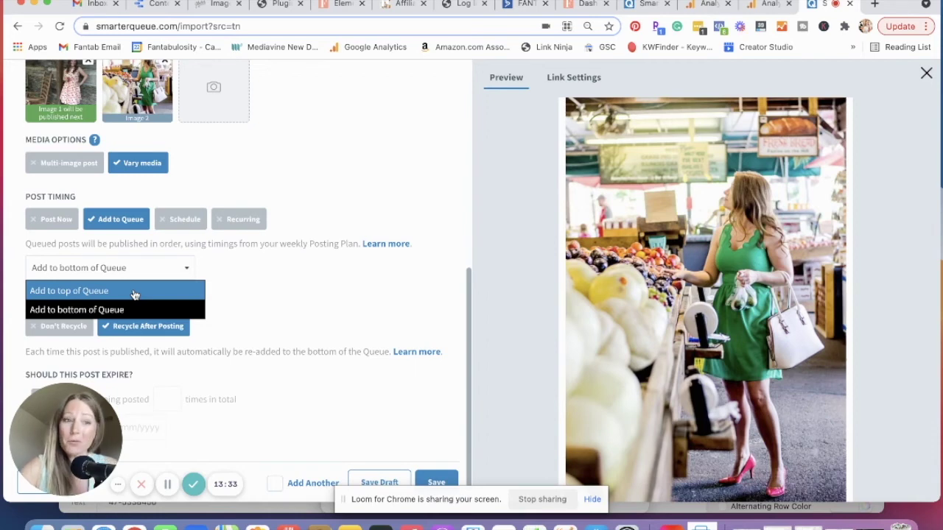
pyautogui.click(135, 293)
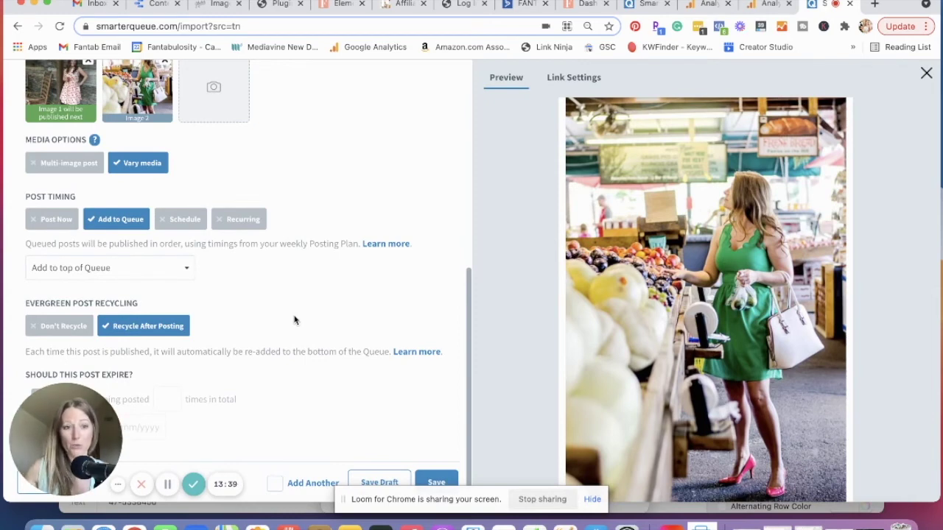
pyautogui.scroll(-1, 294, 299)
pyautogui.moveTo(66, 437); pyautogui.dragTo(361, 179)
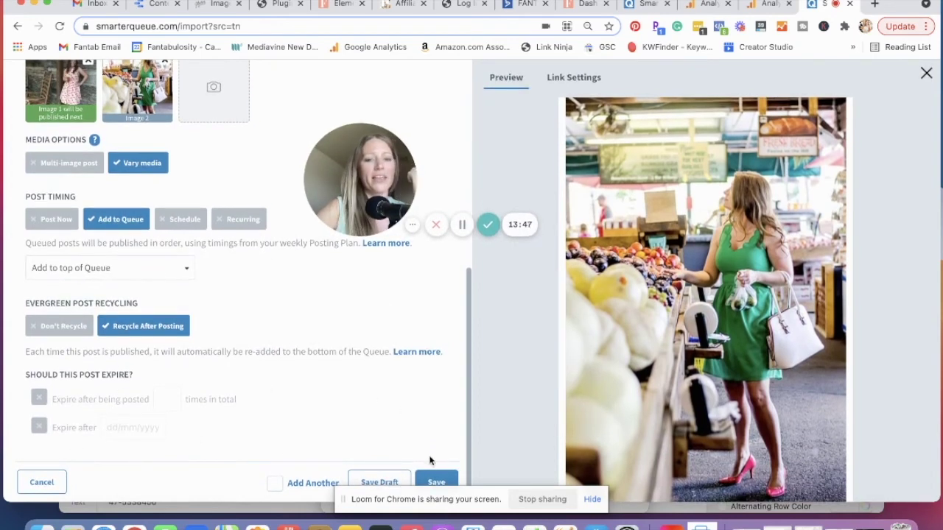
pyautogui.click(432, 480)
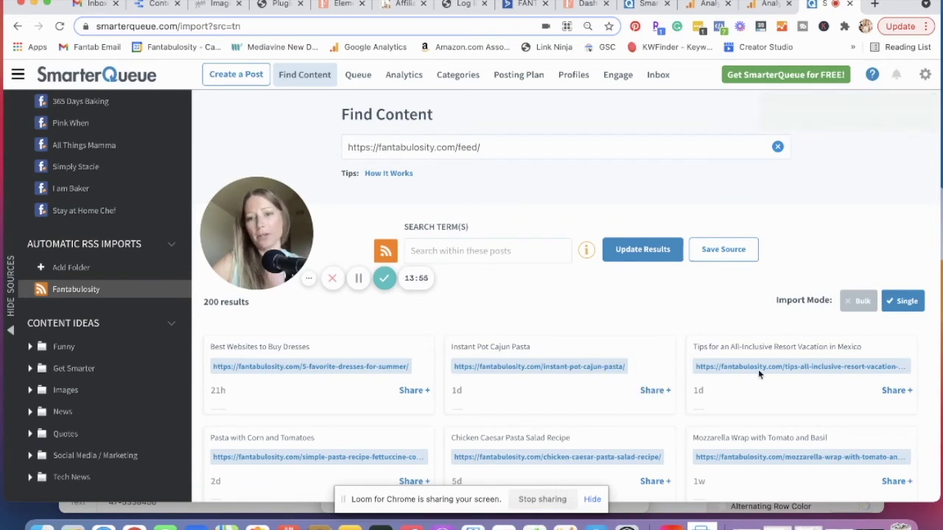
# Open the Pink When page among the saved sources and browse its recipe posts
pyautogui.scroll(3, 101, 323)
pyautogui.scroll(2, 101, 323)
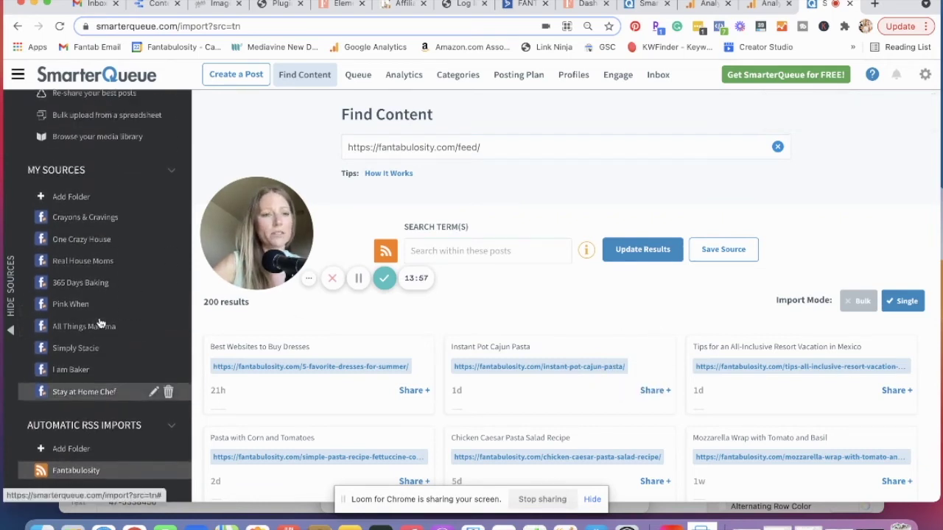
pyautogui.click(72, 306)
pyautogui.moveTo(240, 241); pyautogui.dragTo(156, 447)
pyautogui.scroll(-5, 241, 341)
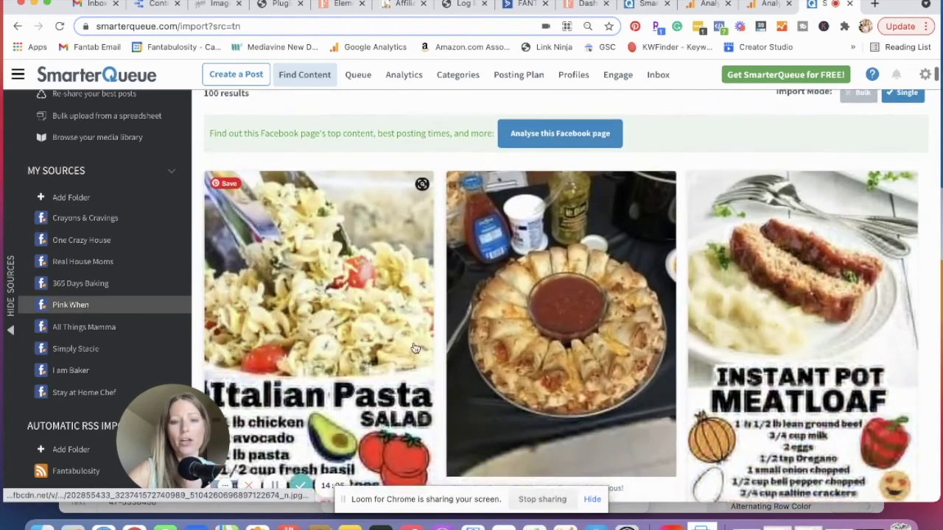
pyautogui.scroll(-3, 457, 354)
pyautogui.scroll(-3, 472, 356)
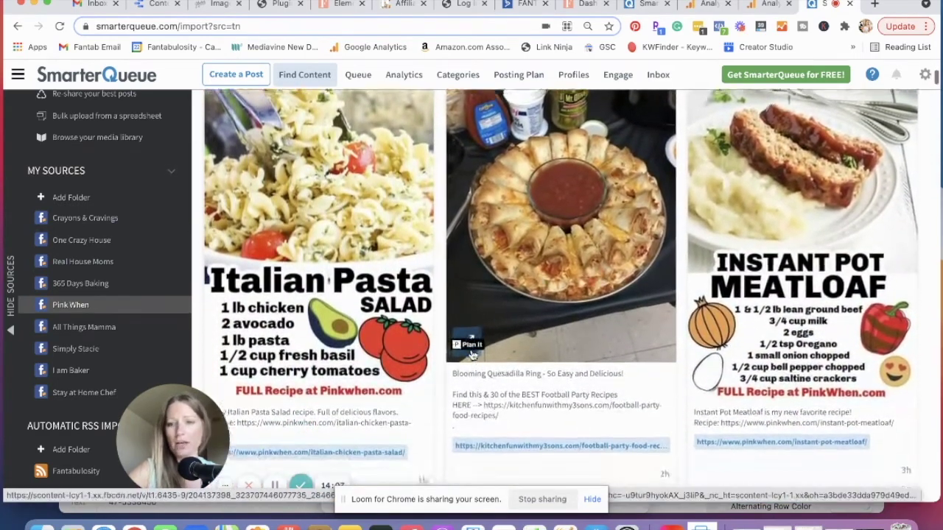
# Share the full Instant Pot Meatloaf post in the Other's Posts category to the Fantabulosity Facebook page
pyautogui.scroll(-3, 795, 247)
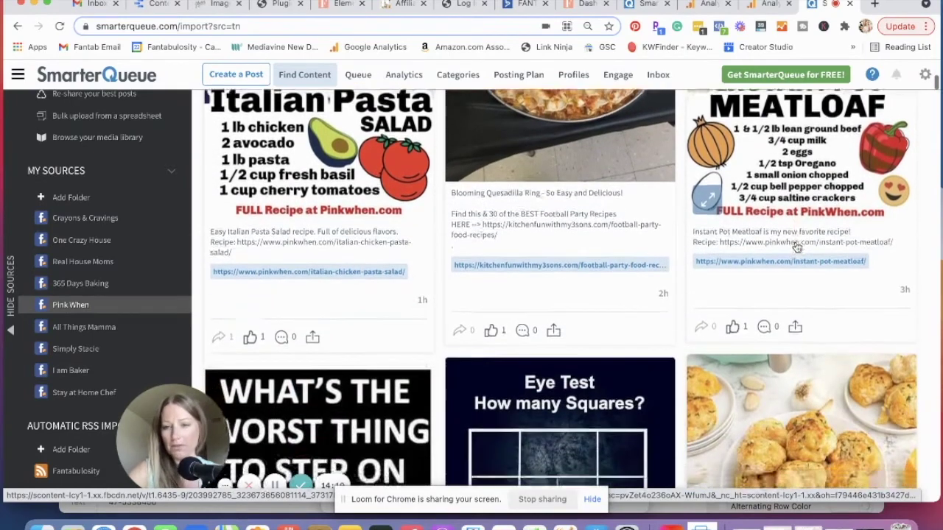
pyautogui.click(795, 325)
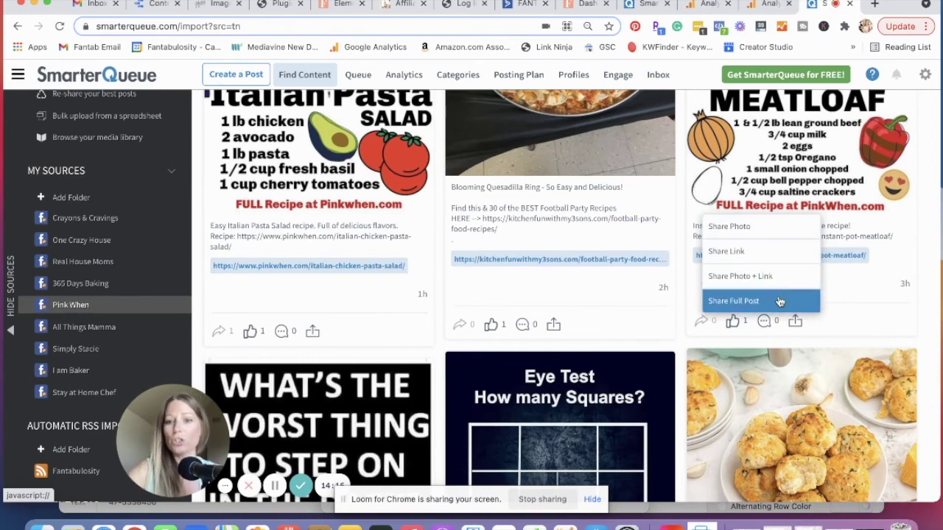
pyautogui.click(778, 298)
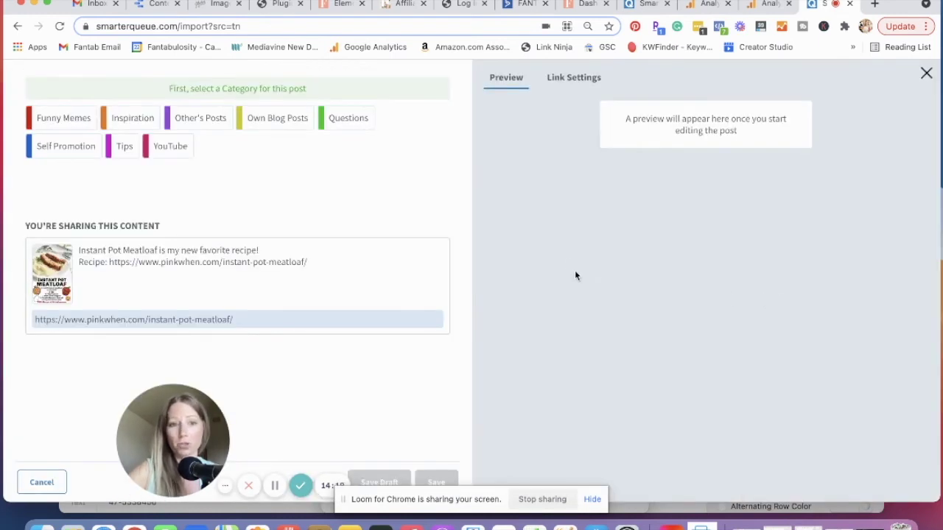
pyautogui.click(204, 125)
pyautogui.click(88, 197)
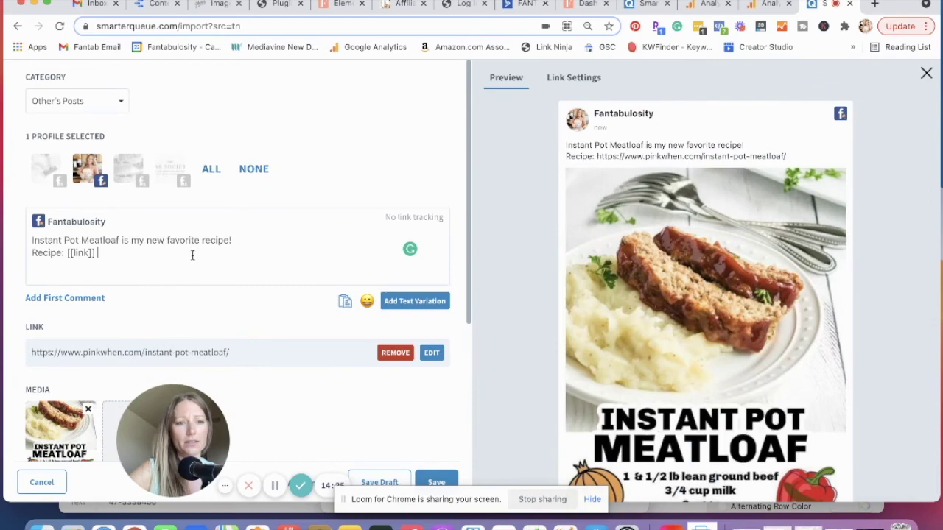
# Replace the first line of the post text with "How cool that you can cook meatloaf in the Instant Pot!"
pyautogui.moveTo(234, 240); pyautogui.dragTo(28, 241)
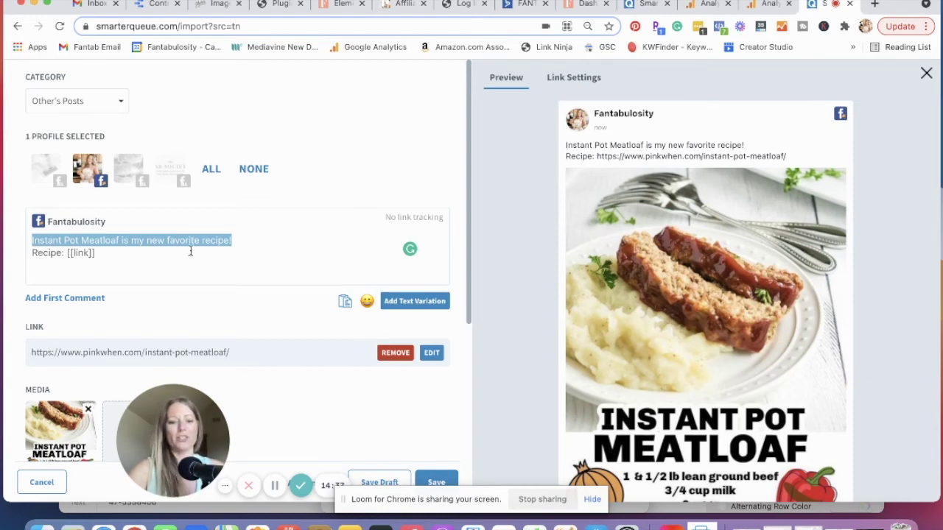
pyautogui.write('How ')
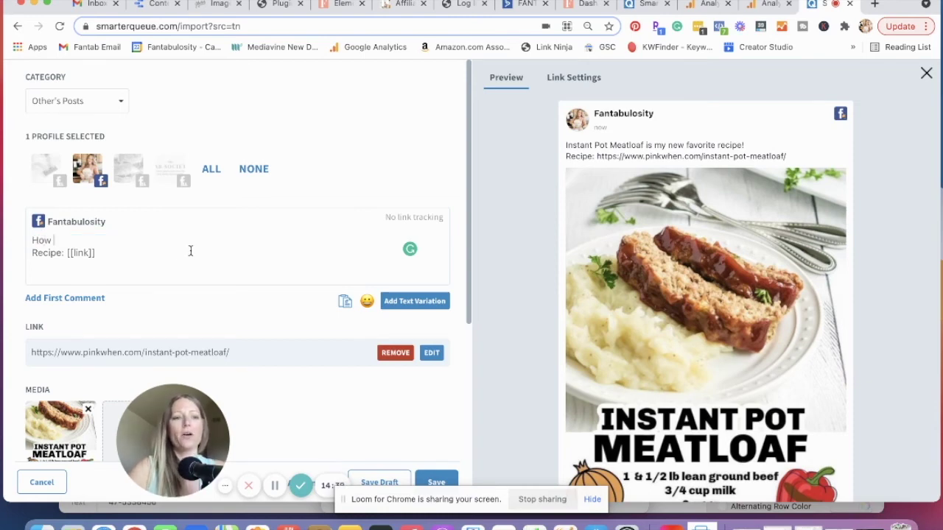
pyautogui.write('cool that you can cook')
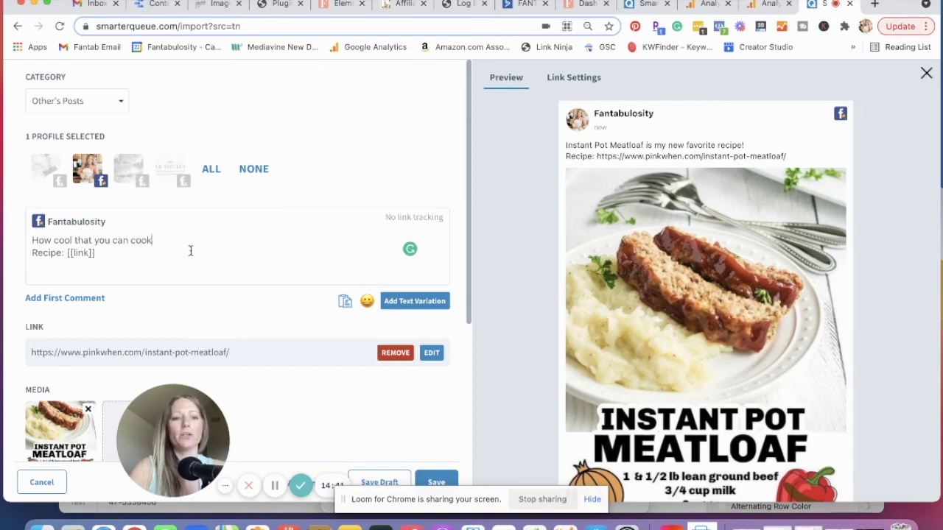
pyautogui.write(' meatloaf in the Instant Pot!')
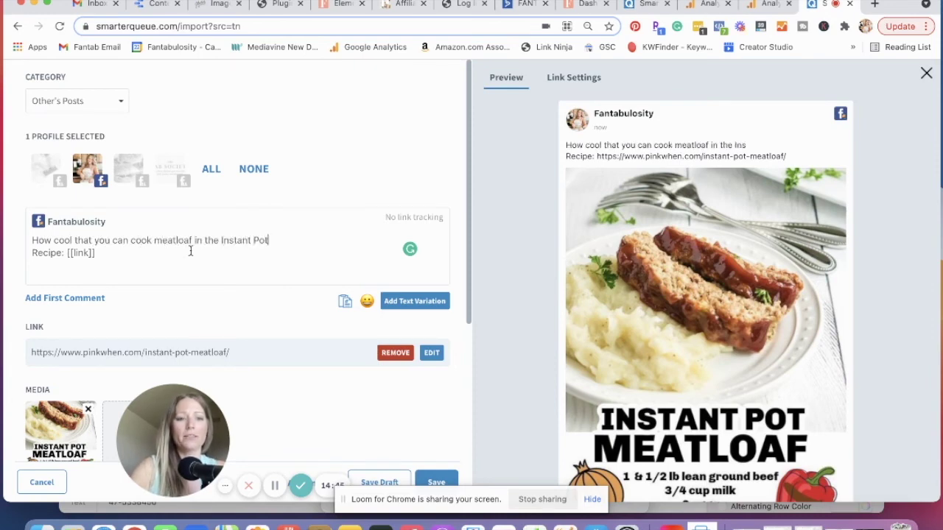
# Reword the second line of the post text to "Get the recipe here:" ahead of the link placeholder
pyautogui.click(31, 253)
pyautogui.write('Get the')
pyautogui.press('Delete')
pyautogui.write('r')
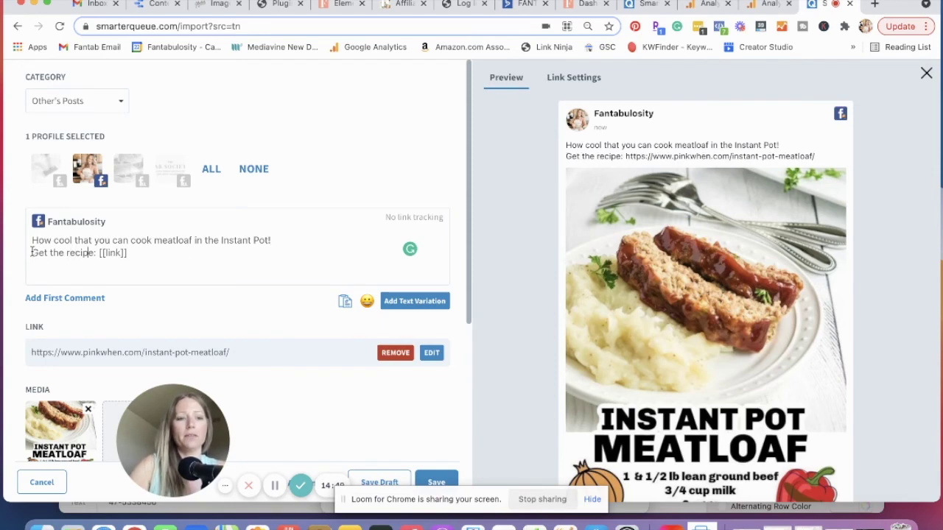
pyautogui.write('here')
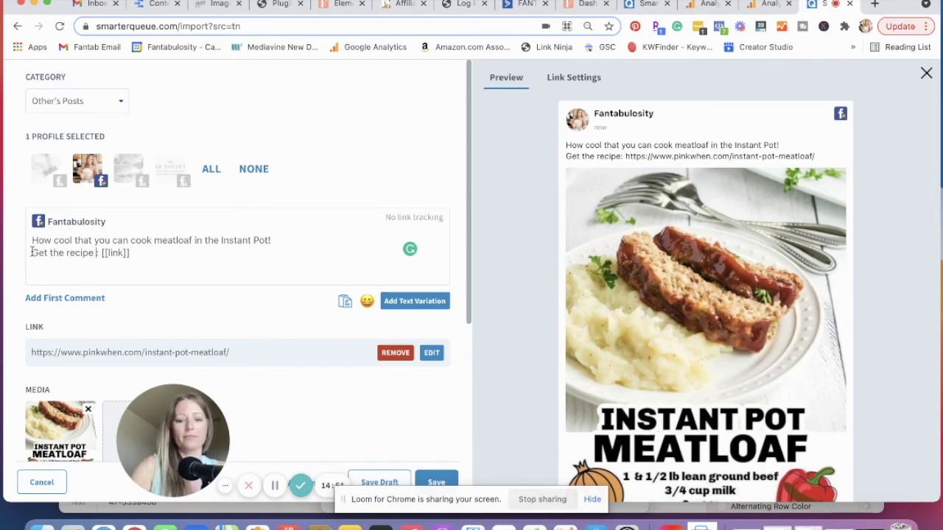
# Set the evergreen post recycling to Don't Recycle and save the meatloaf post to the bottom of the queue
pyautogui.scroll(-3, 163, 310)
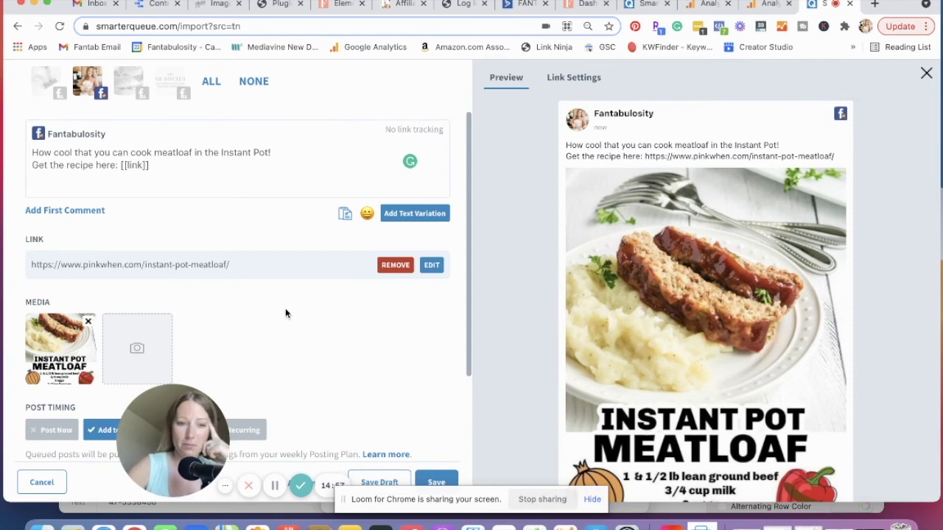
pyautogui.scroll(-4, 286, 313)
pyautogui.scroll(-3, 283, 324)
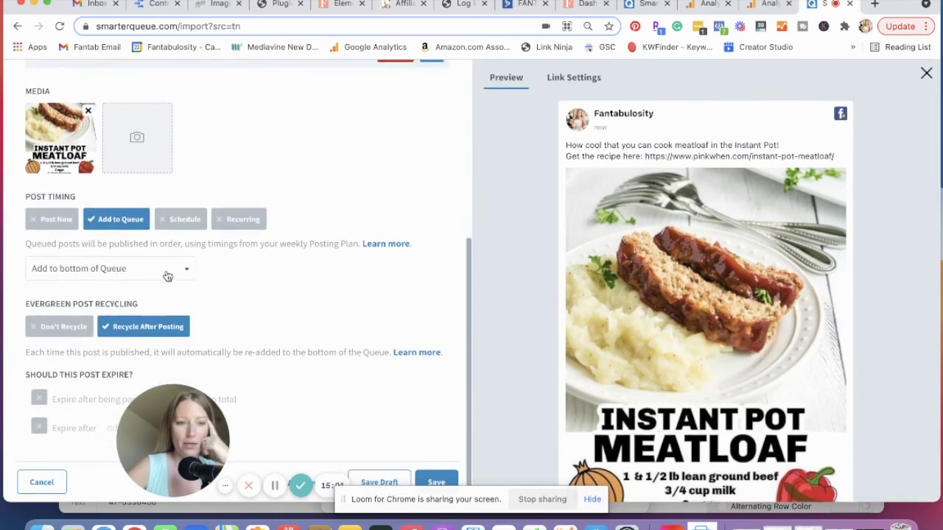
pyautogui.click(89, 328)
pyautogui.scroll(8, 268, 346)
pyautogui.scroll(-2, 274, 352)
pyautogui.scroll(-3, 274, 352)
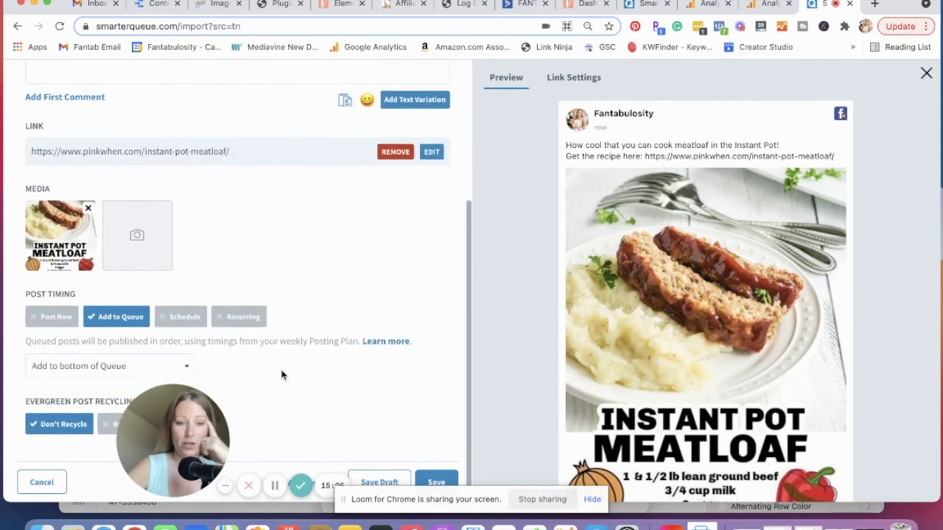
pyautogui.click(435, 480)
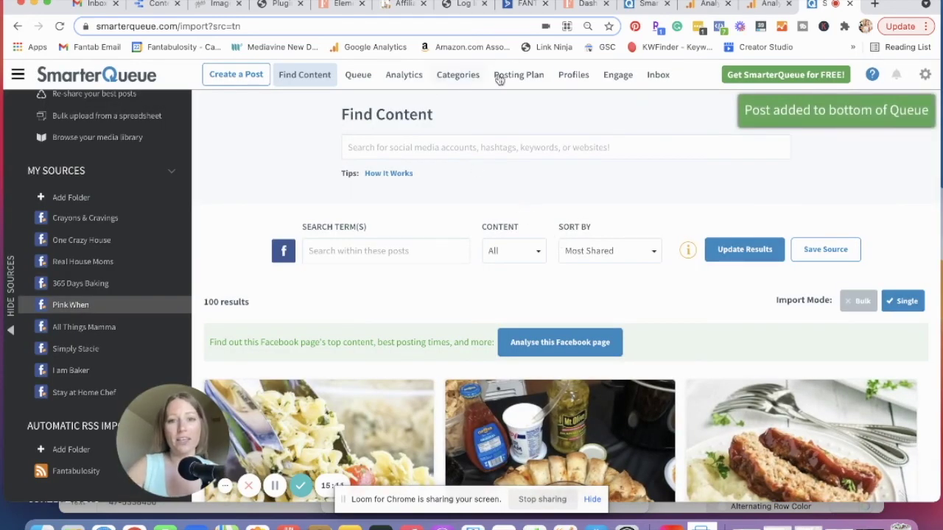
# Open the Posting Plan and examine the weekly timeslots for the Other's Posts category
pyautogui.click(509, 76)
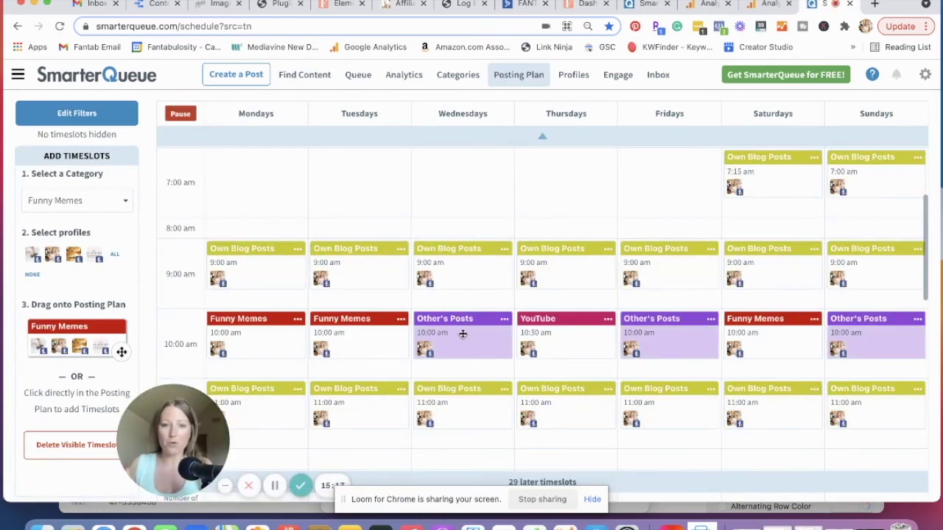
pyautogui.scroll(-3, 446, 338)
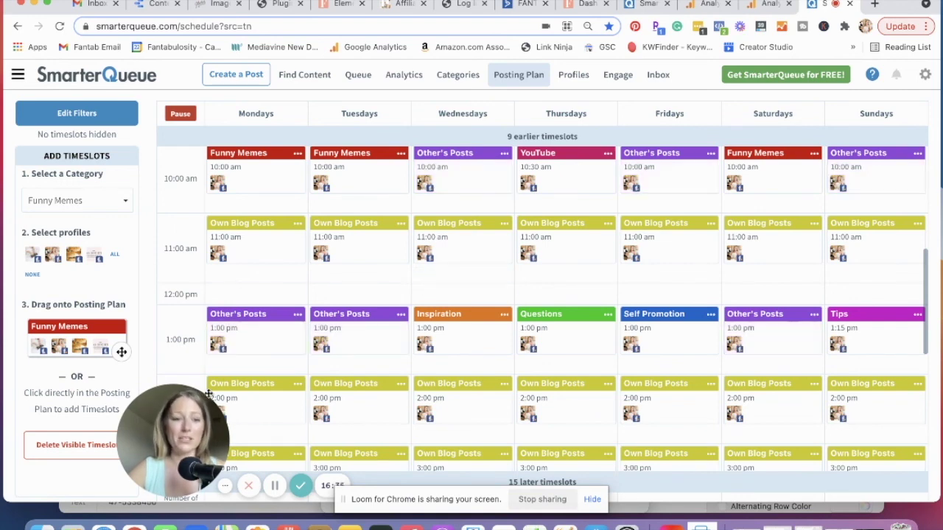
pyautogui.moveTo(181, 428); pyautogui.dragTo(152, 366)
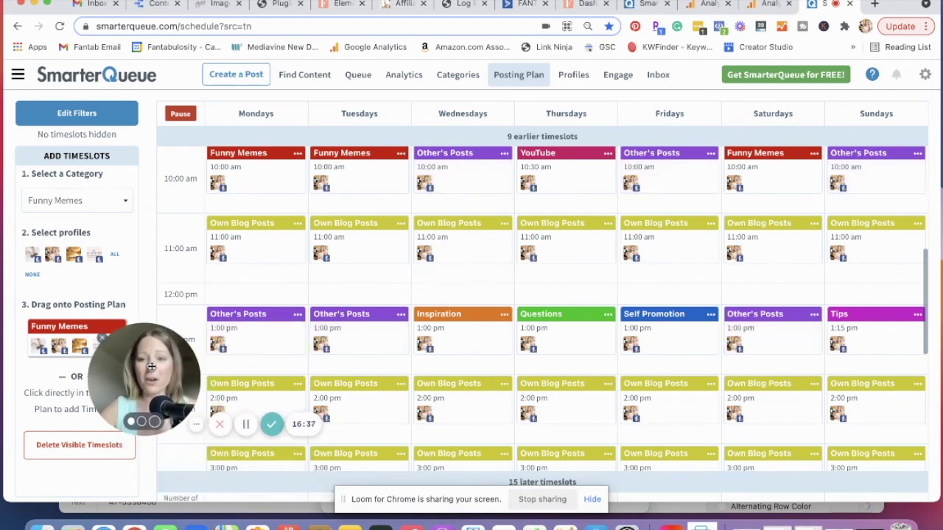